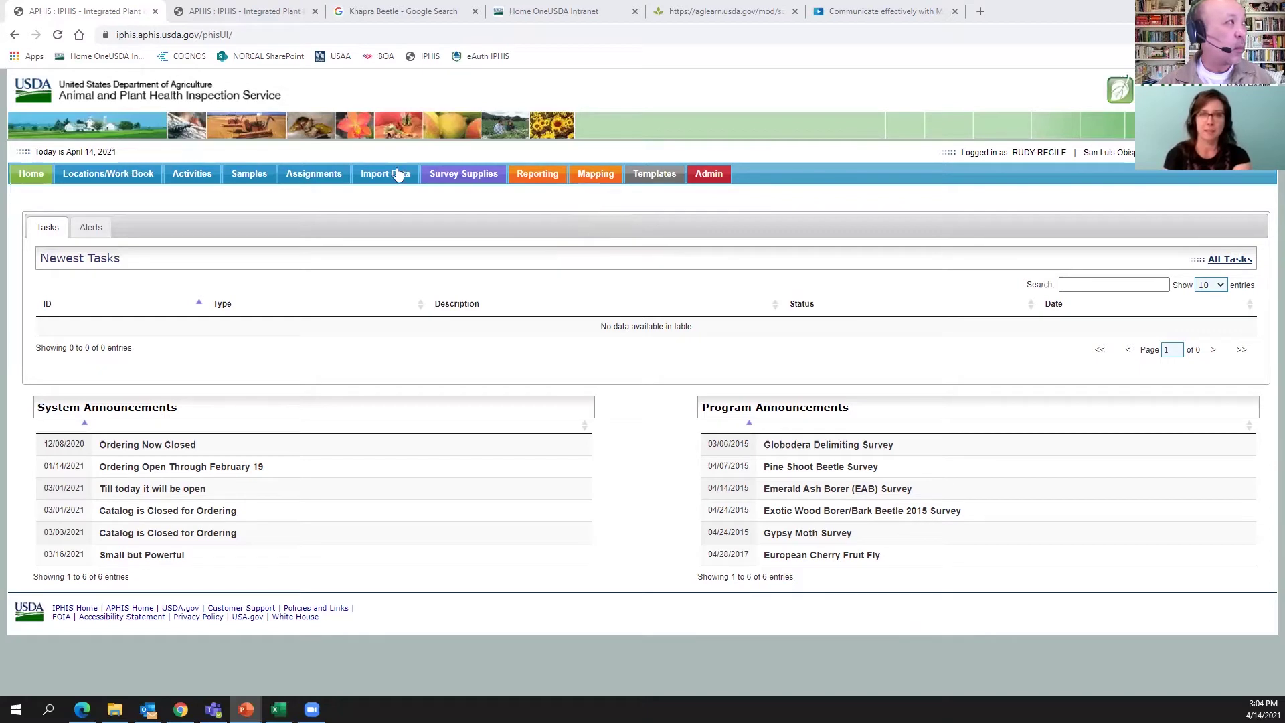
Open the Mapping page and show its search filters.
{"action": "left_click", "coordinate": [442, 173]}
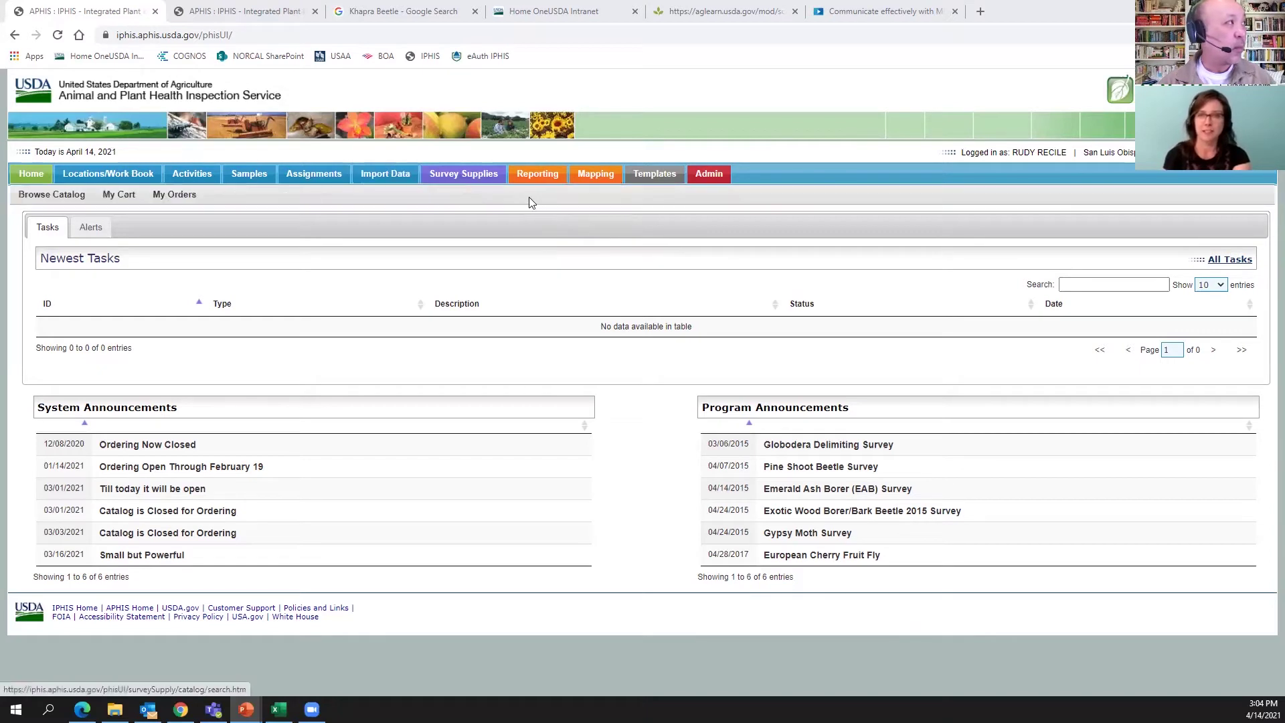
{"action": "left_click", "coordinate": [596, 175]}
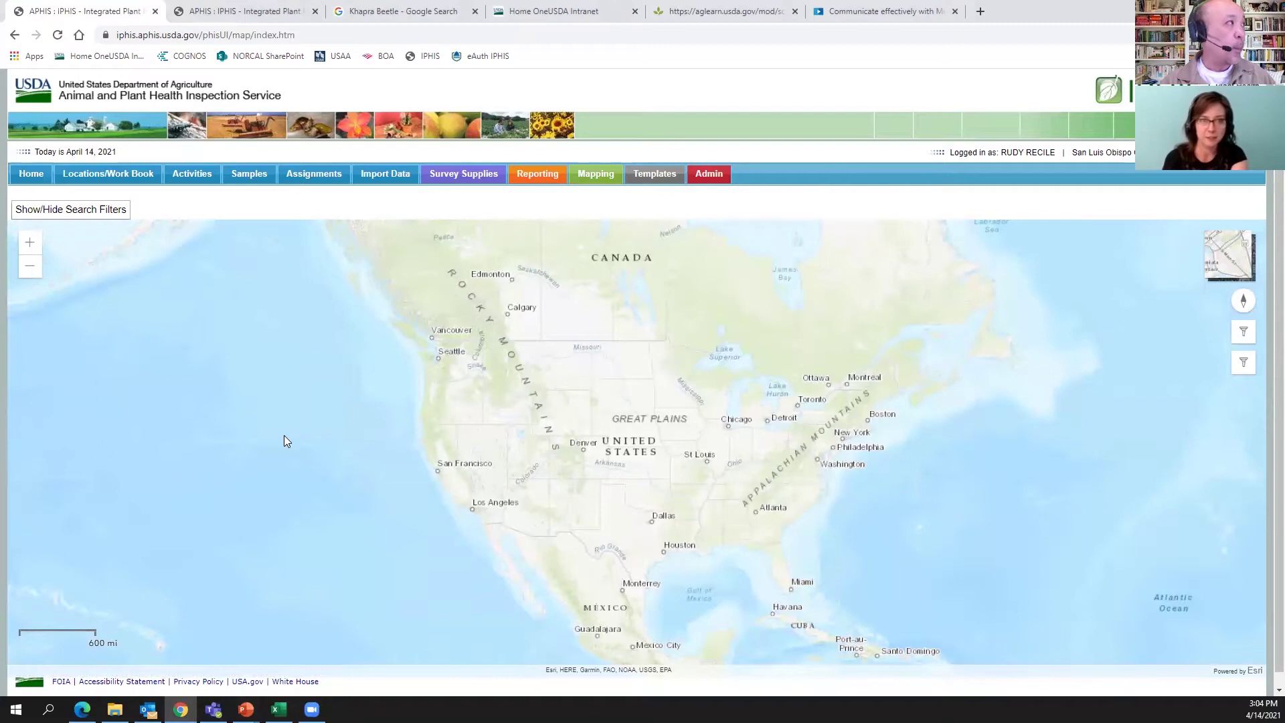
{"action": "left_click", "coordinate": [90, 213]}
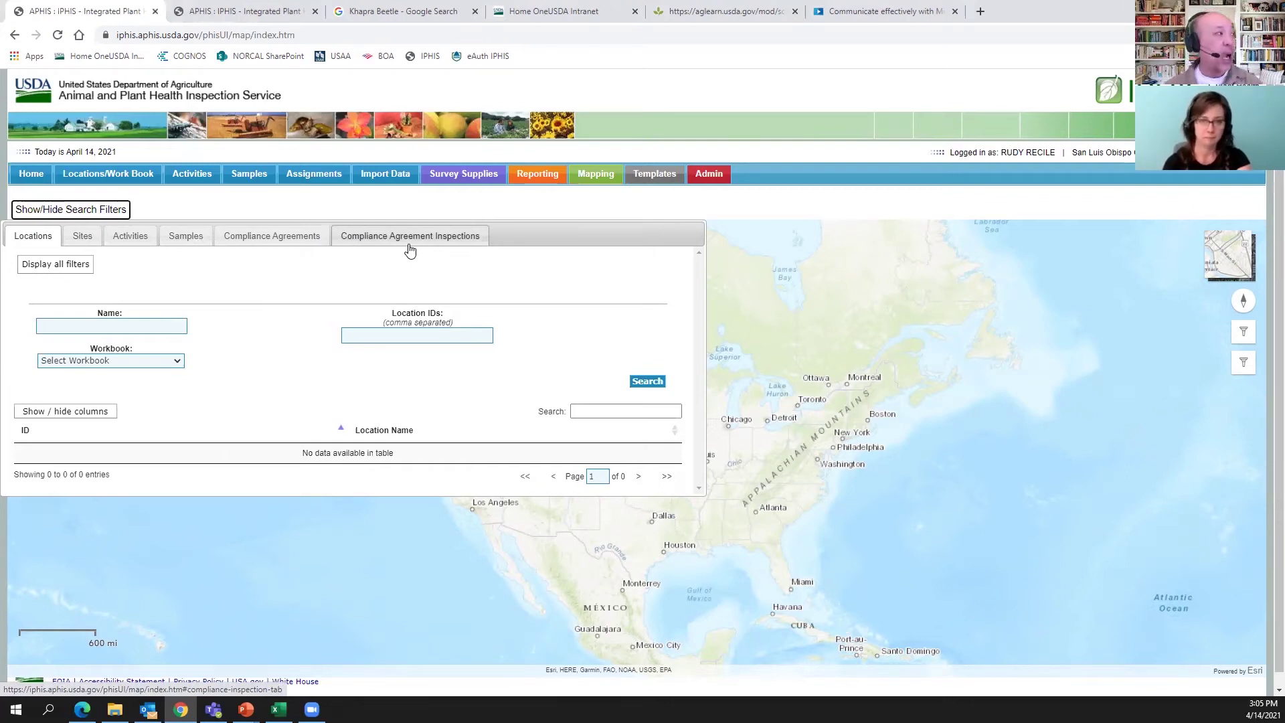
{"action": "left_click", "coordinate": [178, 365]}
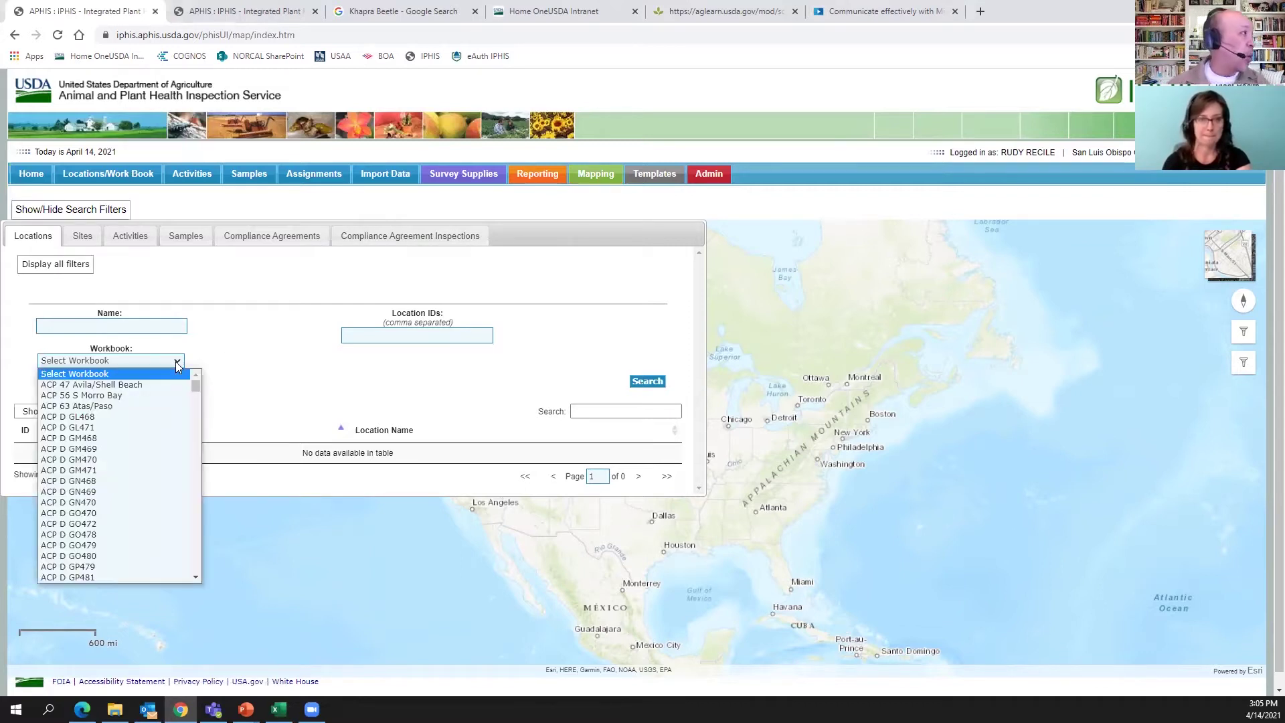
{"action": "left_click_drag", "start_coordinate": [194, 387], "coordinate": [195, 446]}
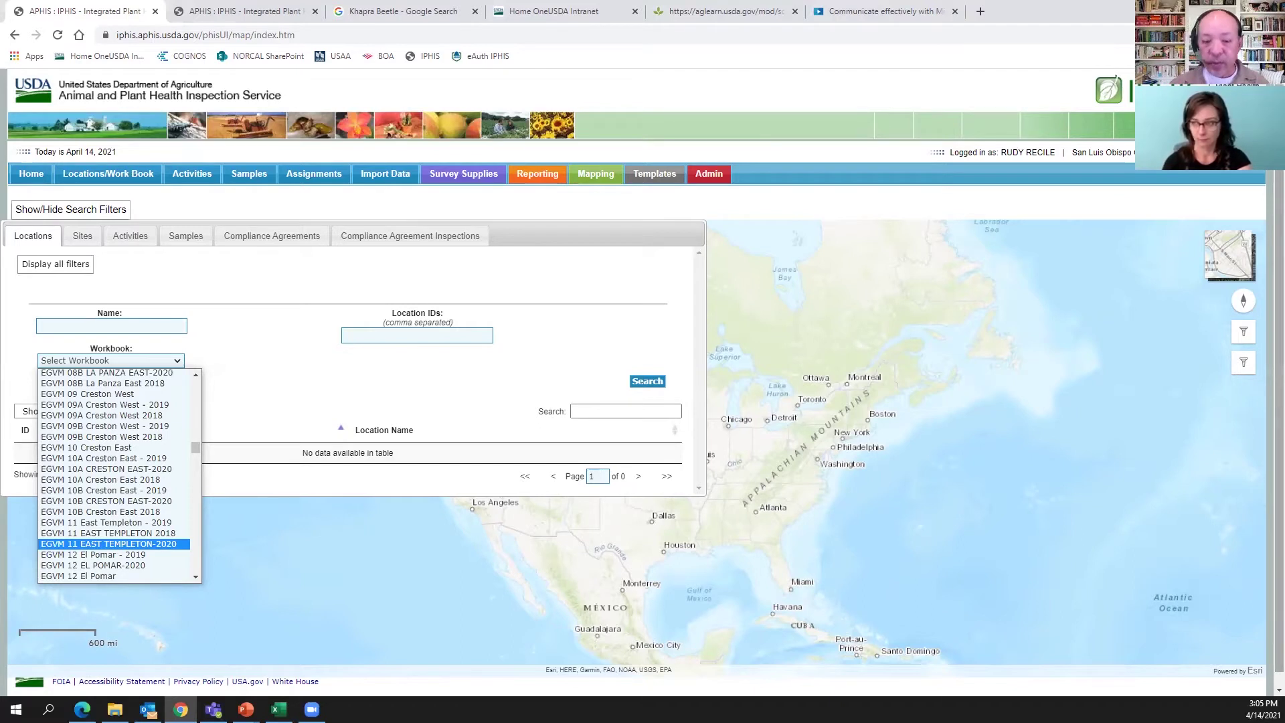
{"action": "left_click", "coordinate": [245, 710]}
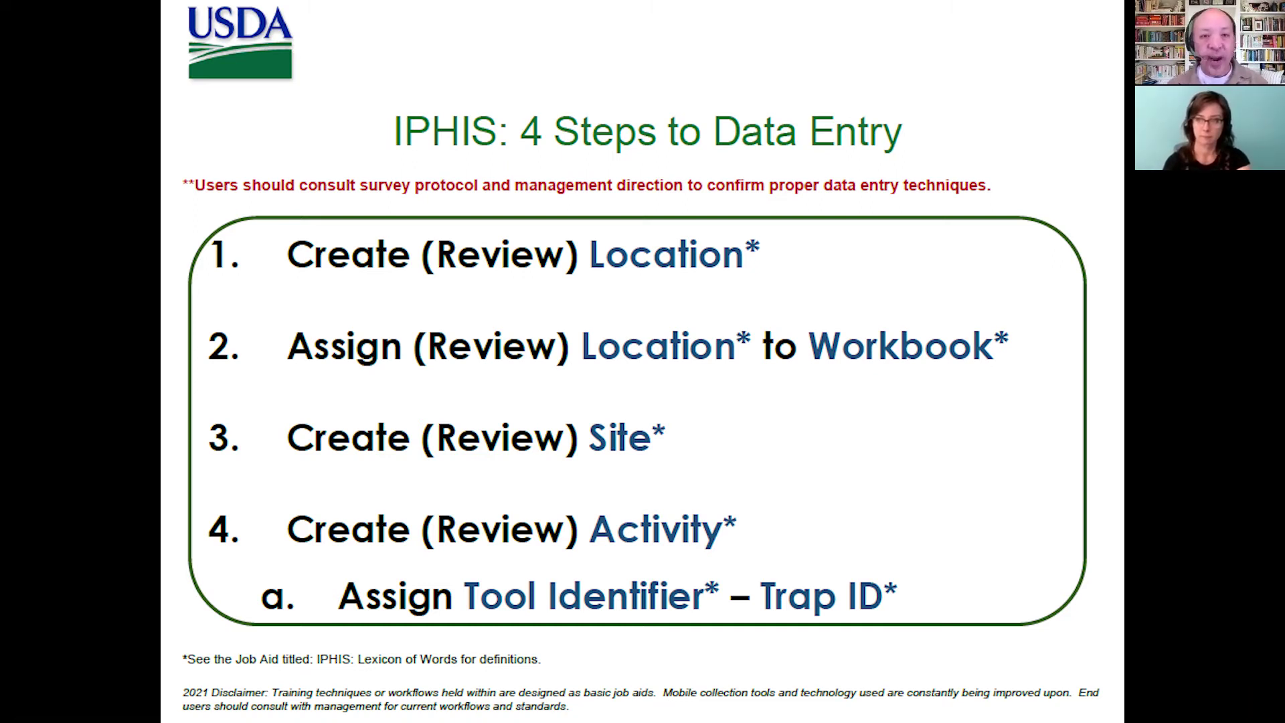
{"action": "key", "text": "alt+Tab"}
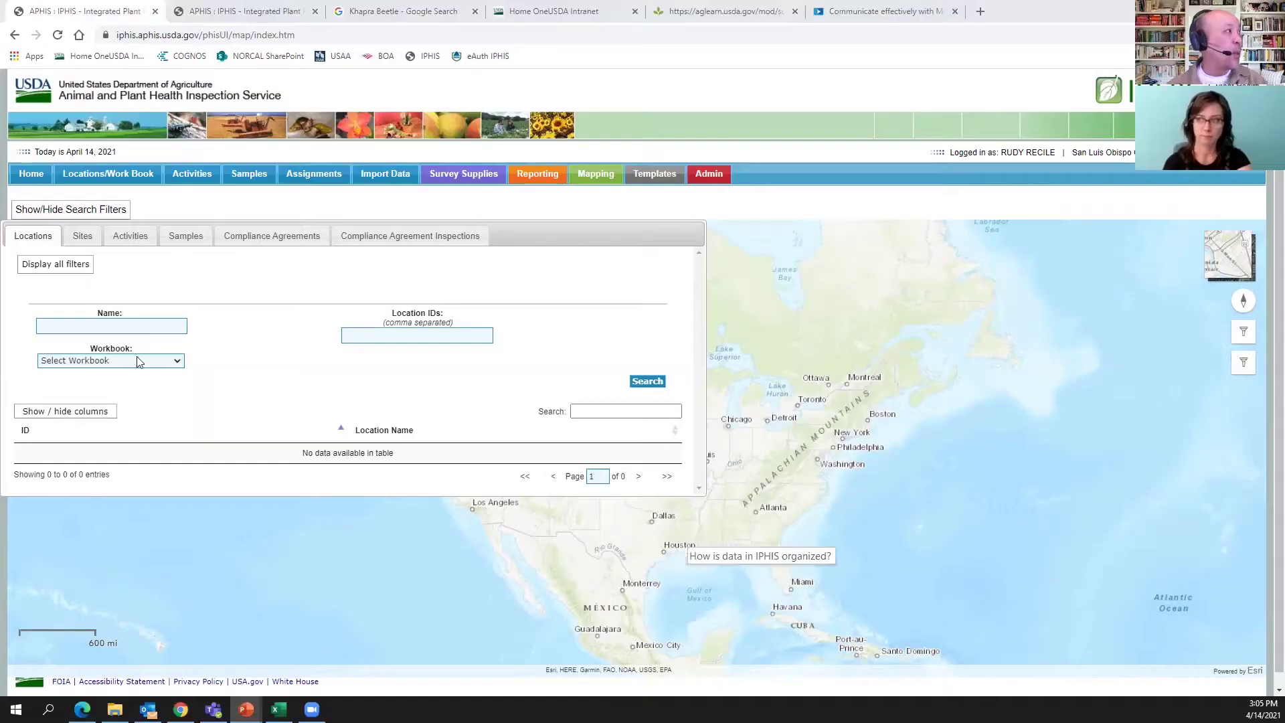
{"action": "left_click", "coordinate": [178, 362]}
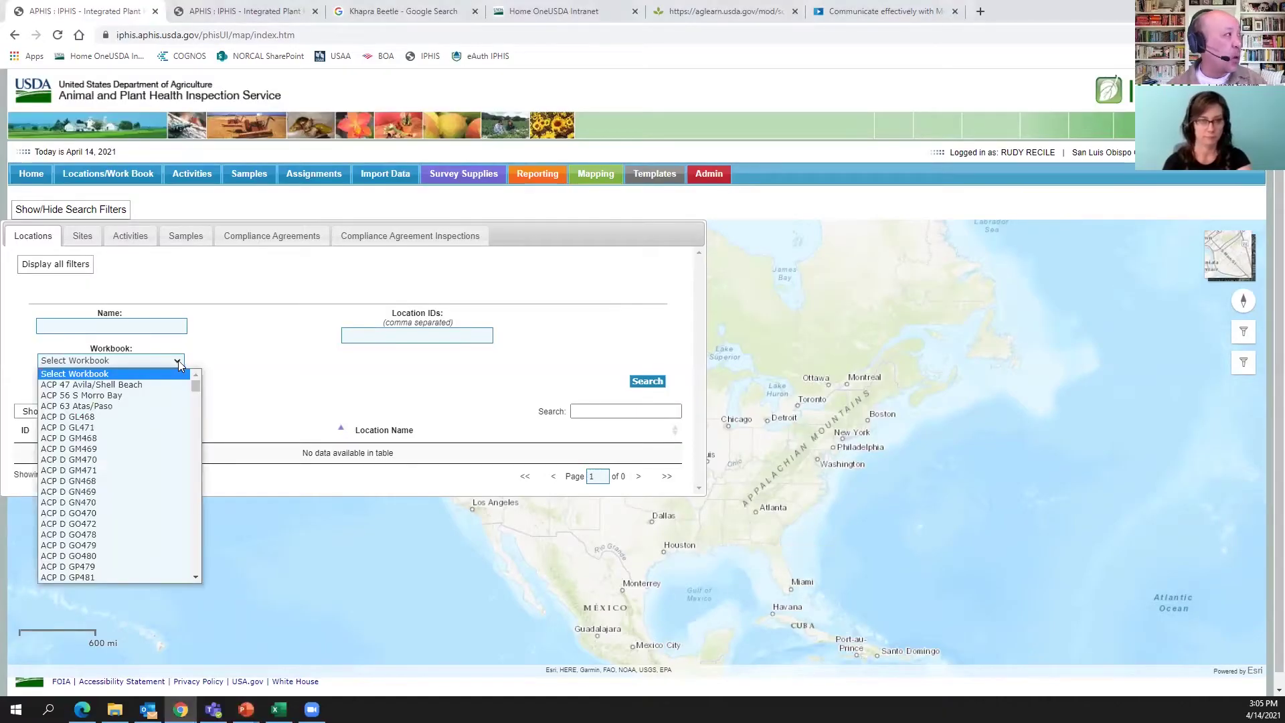
{"action": "left_click", "coordinate": [243, 348]}
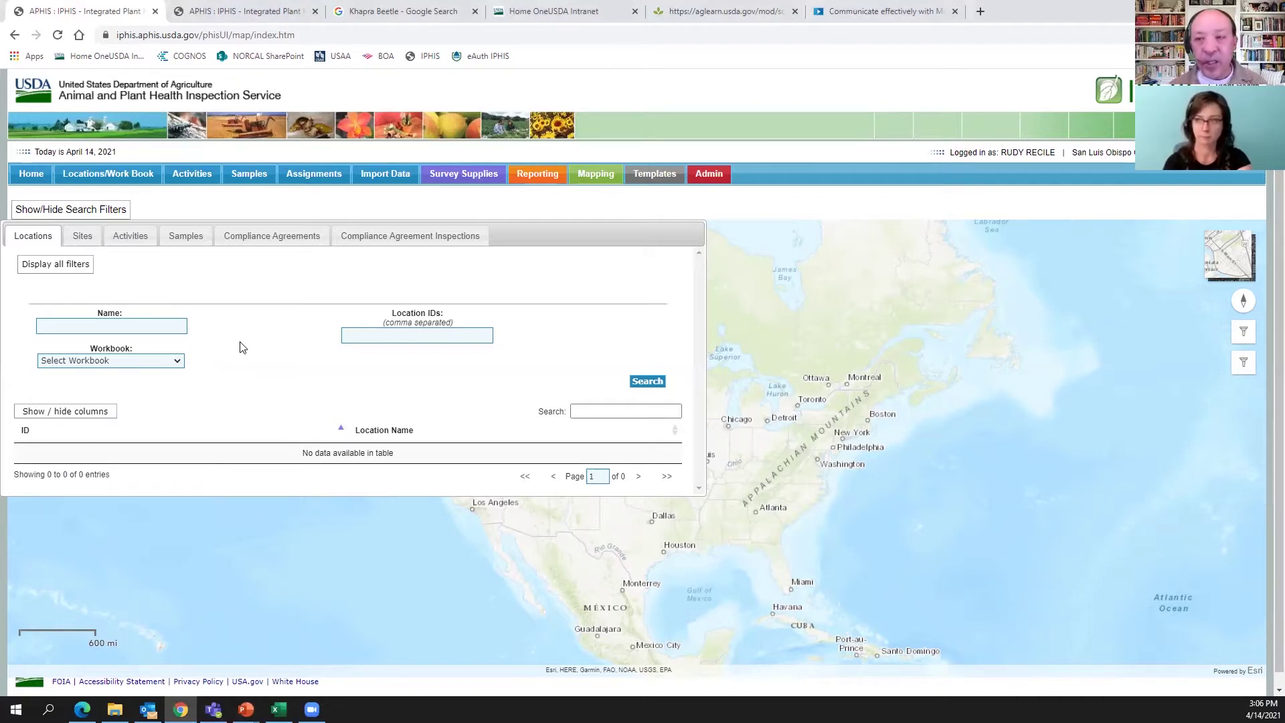
Display all location filters and search for the locations in workbook EGVM 11 EAST TEMPLETON-2020.
{"action": "left_click", "coordinate": [84, 267]}
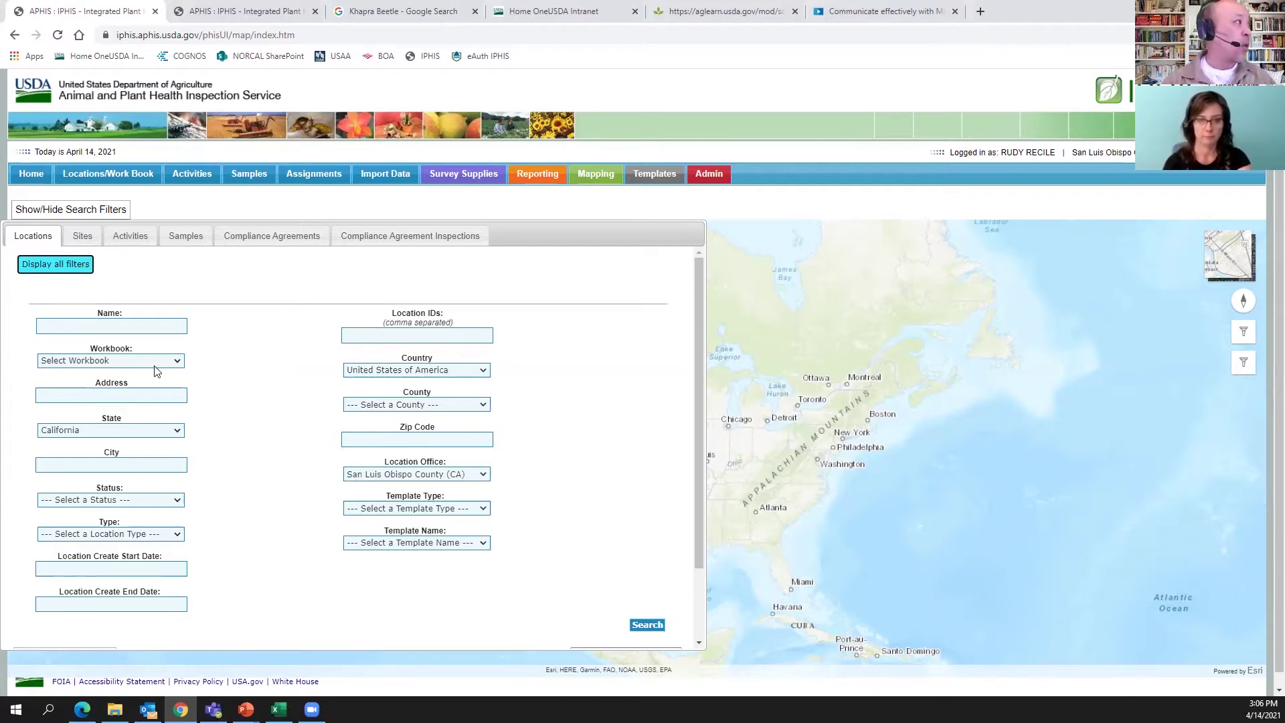
{"action": "left_click", "coordinate": [175, 362]}
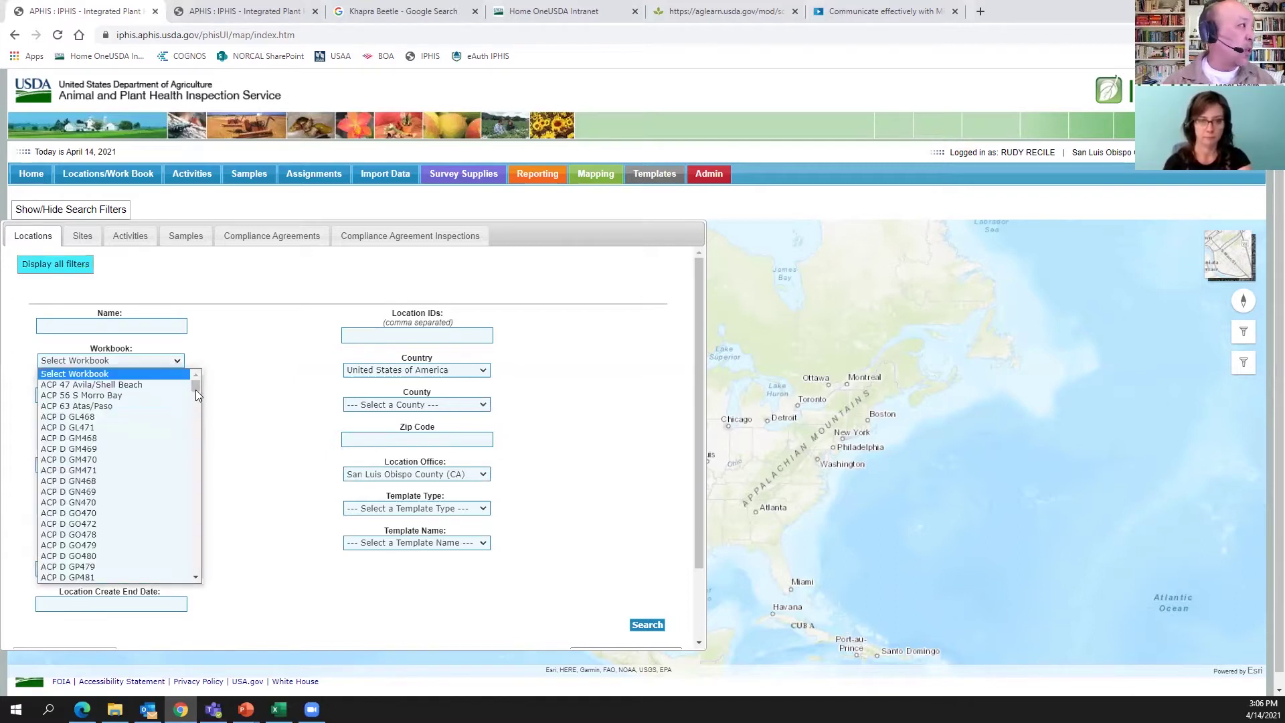
{"action": "left_click_drag", "start_coordinate": [194, 391], "coordinate": [197, 467]}
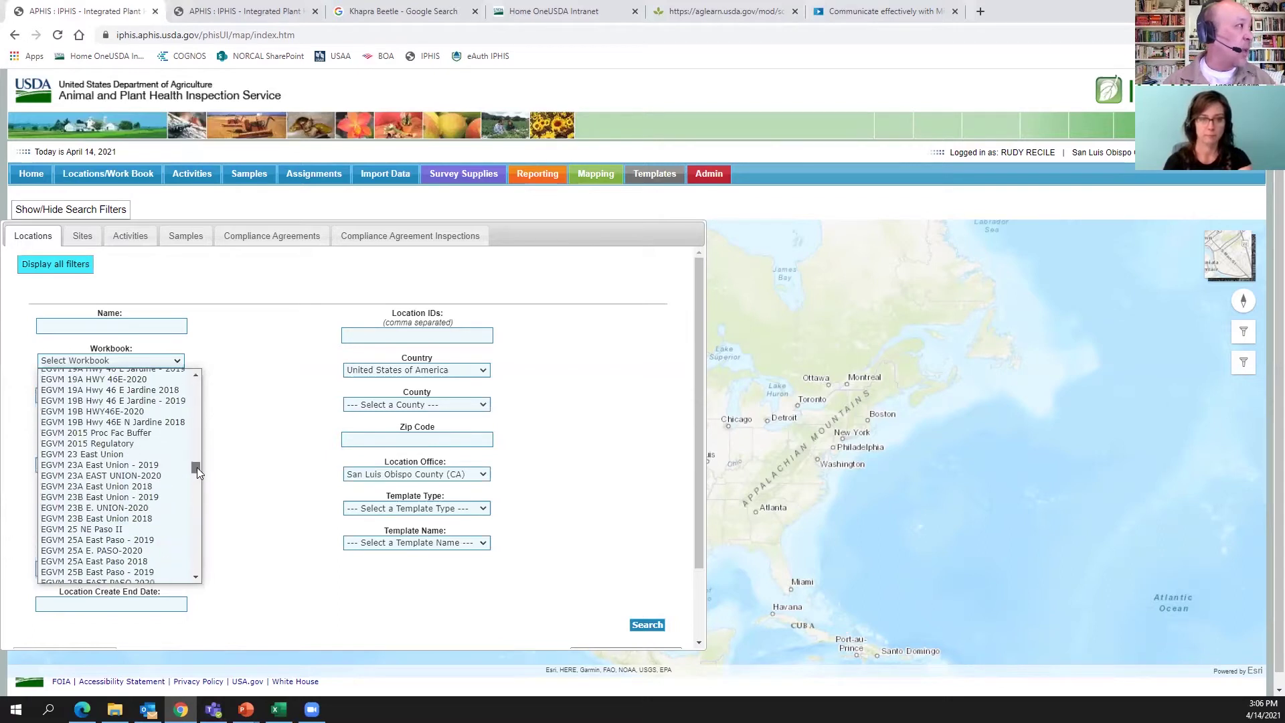
{"action": "left_click_drag", "start_coordinate": [198, 467], "coordinate": [198, 498]}
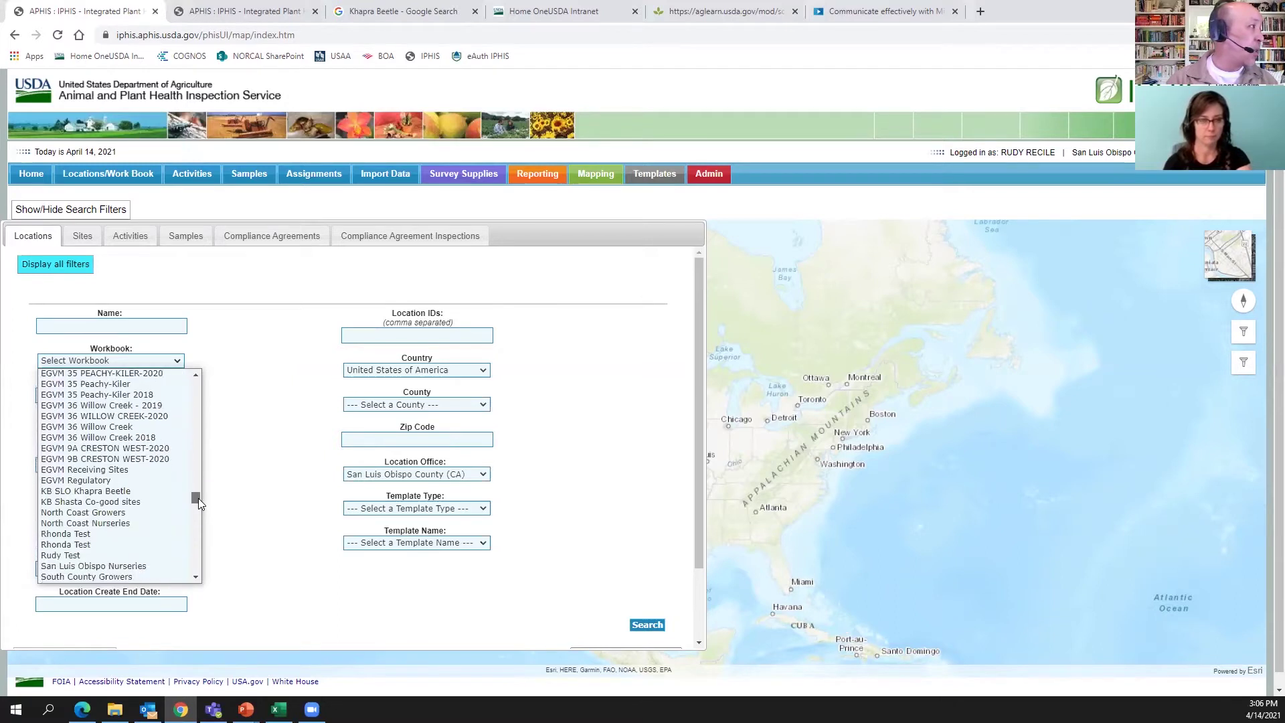
{"action": "left_click", "coordinate": [168, 434]}
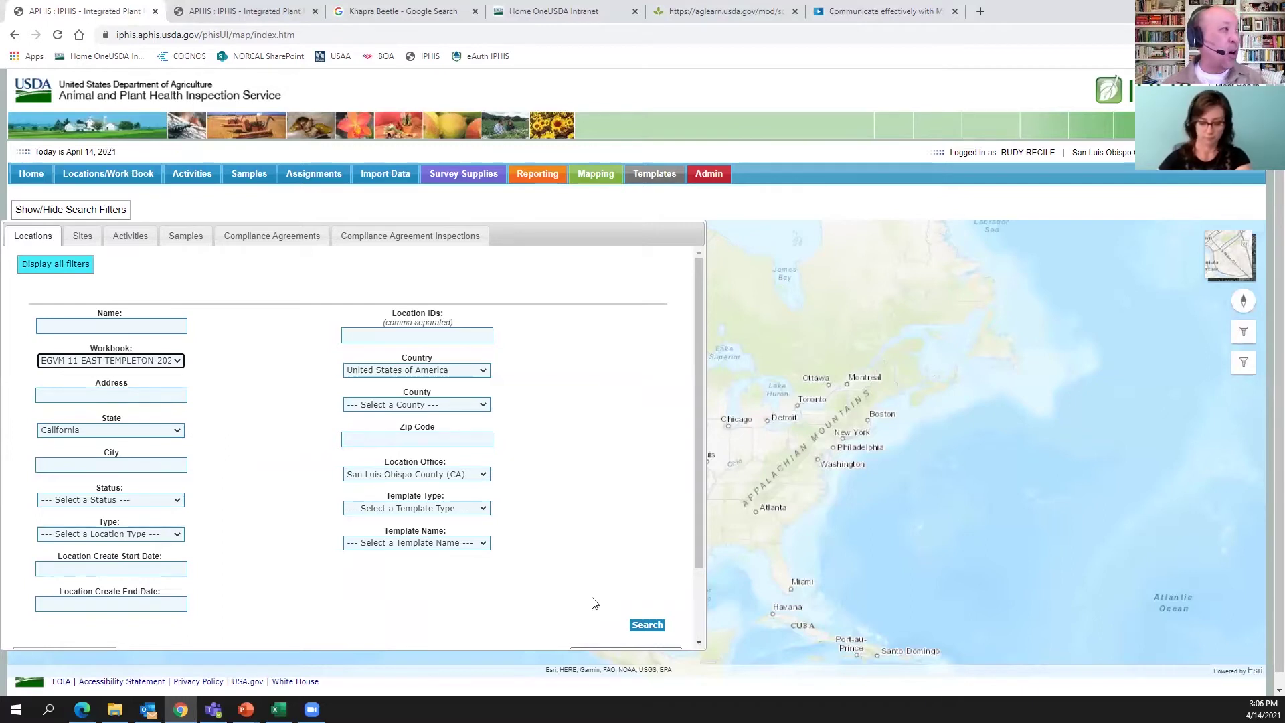
{"action": "left_click", "coordinate": [643, 627]}
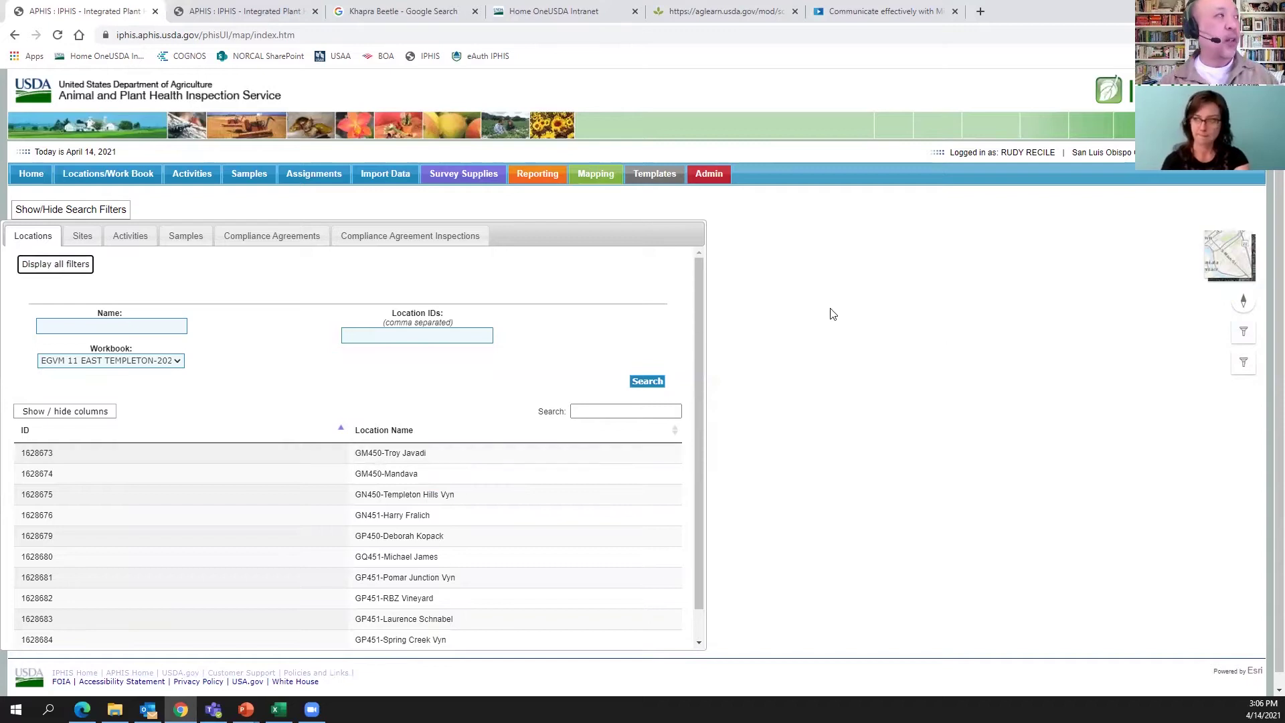
Show the first listed location on the map, hide the search filters and dismiss the location's details.
{"action": "left_click", "coordinate": [94, 211]}
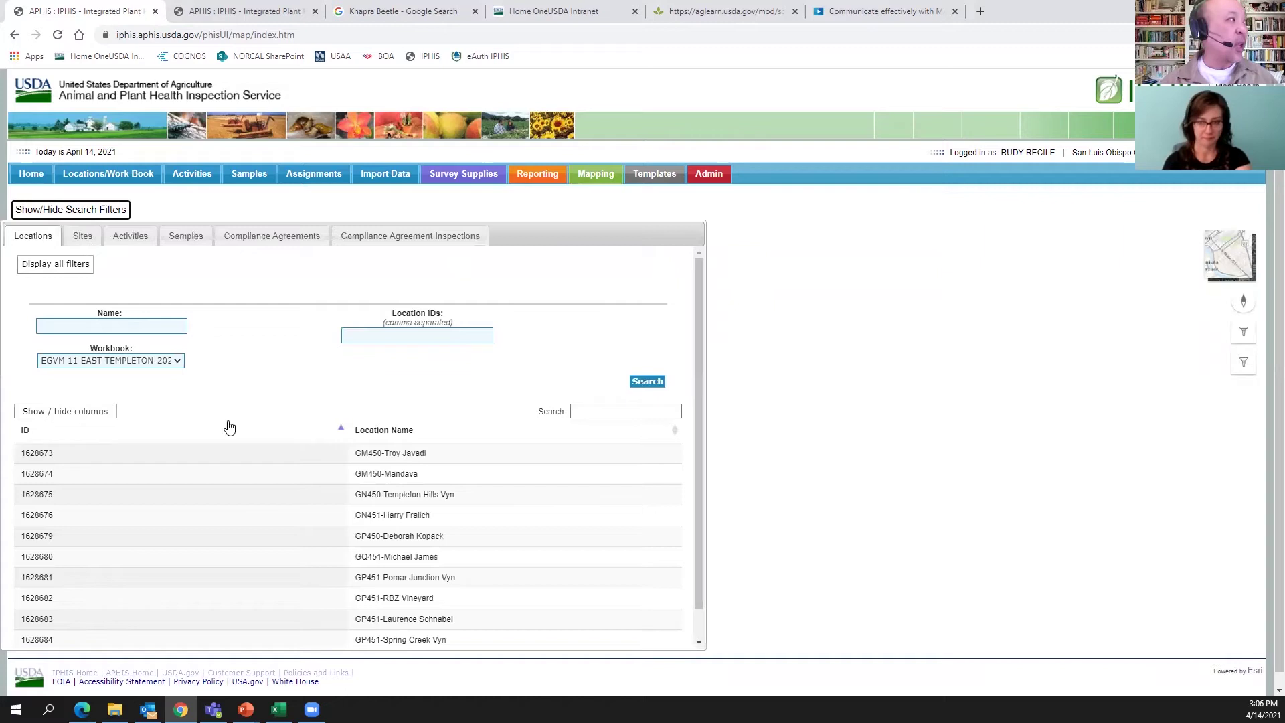
{"action": "left_click", "coordinate": [472, 459]}
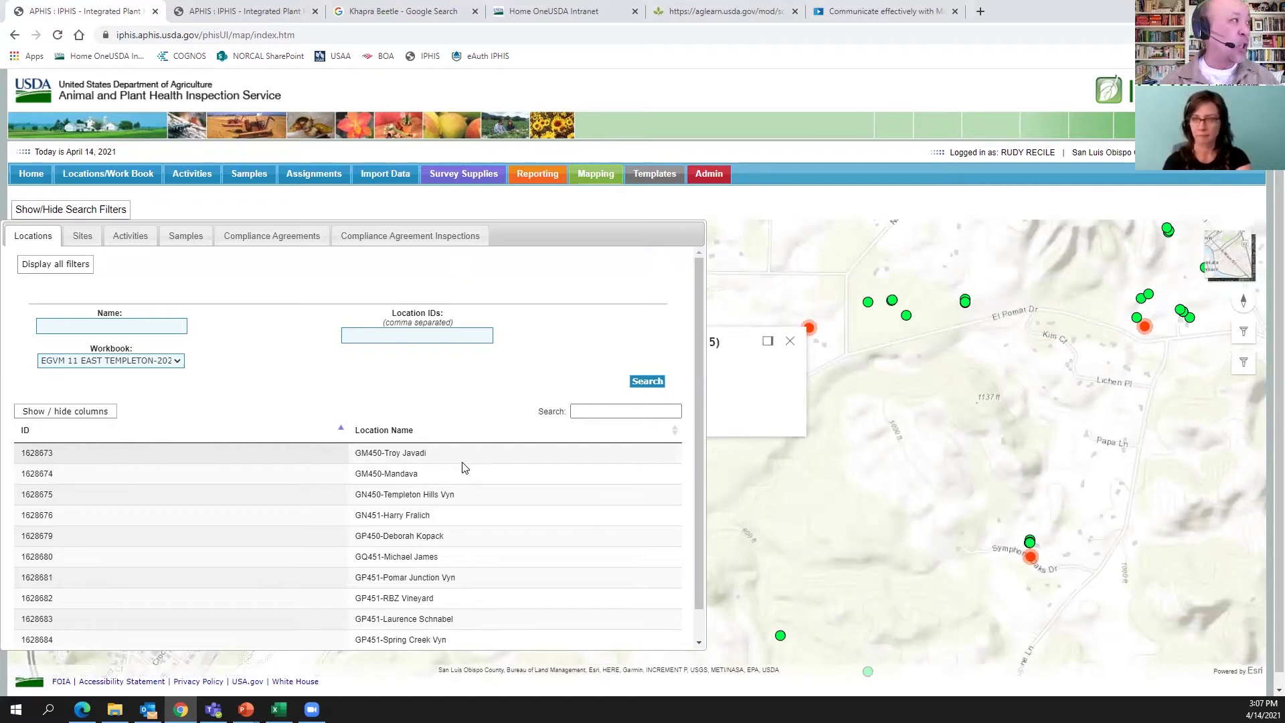
{"action": "left_click", "coordinate": [113, 213]}
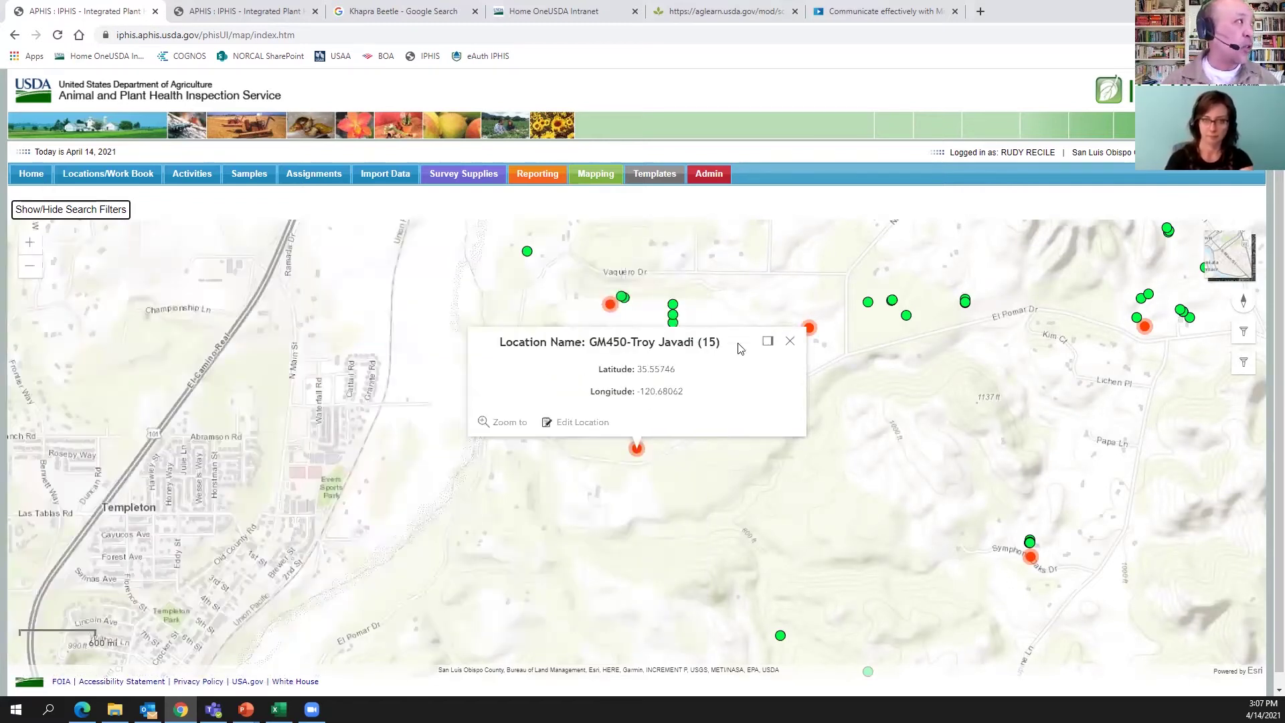
{"action": "left_click", "coordinate": [787, 347]}
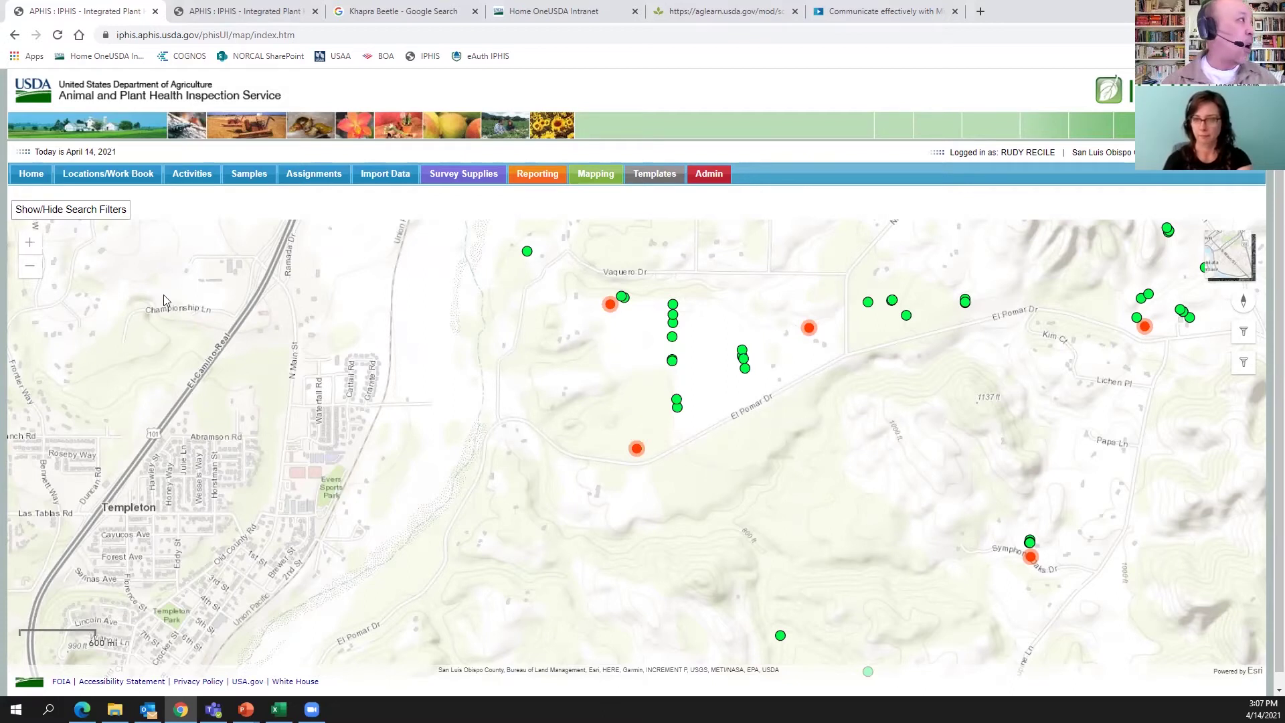
Examine how the workbook's locations and sites are distributed on the map, from regional extent to the Templeton area.
{"action": "left_click", "coordinate": [29, 268]}
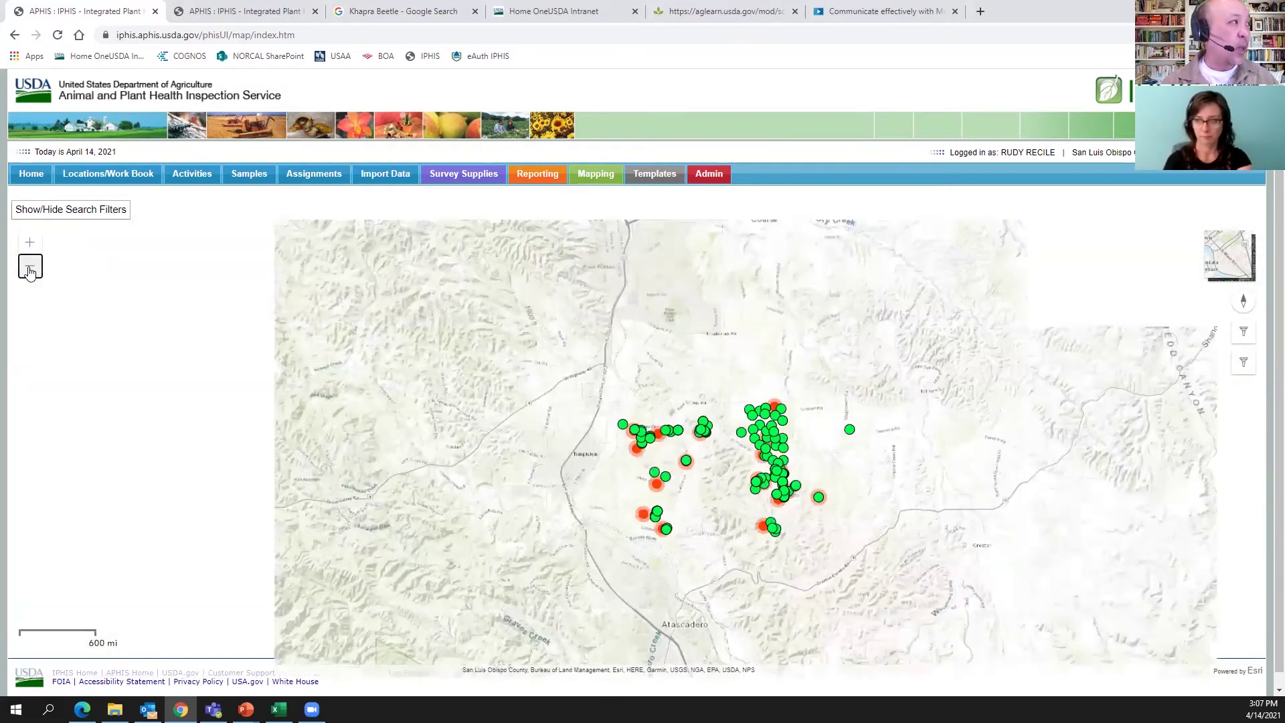
{"action": "left_click", "coordinate": [30, 267]}
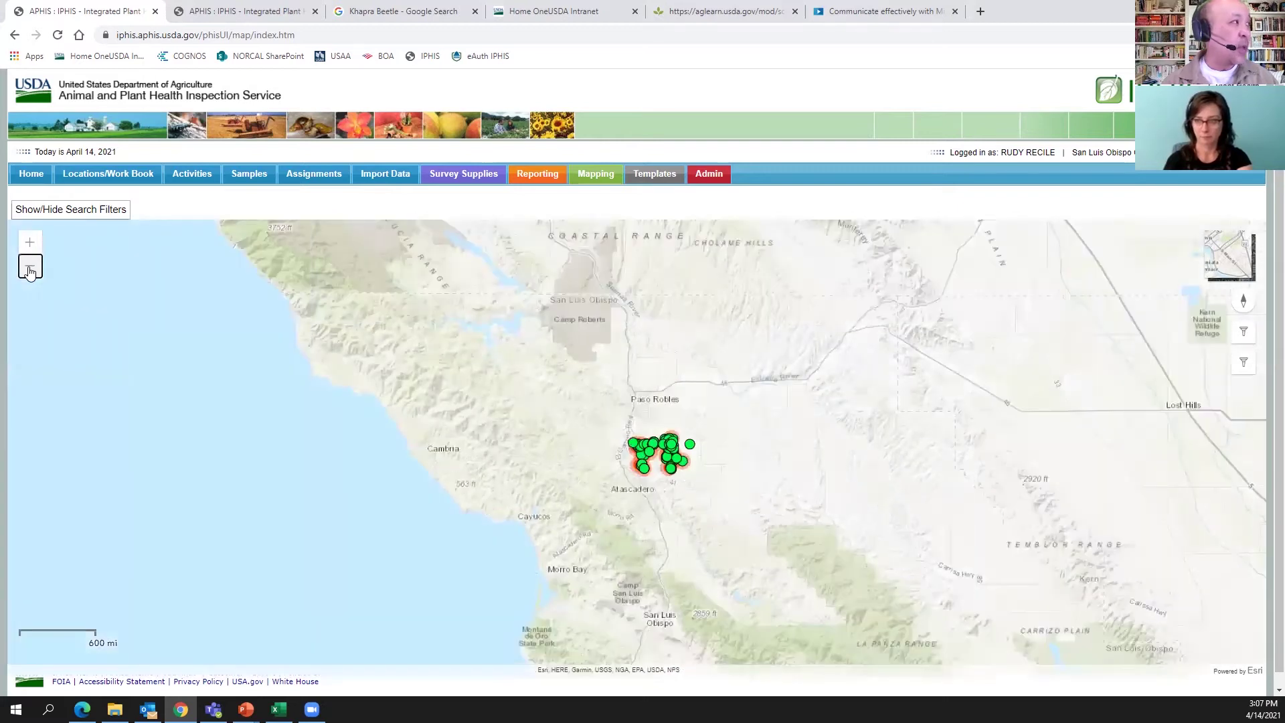
{"action": "left_click", "coordinate": [30, 268]}
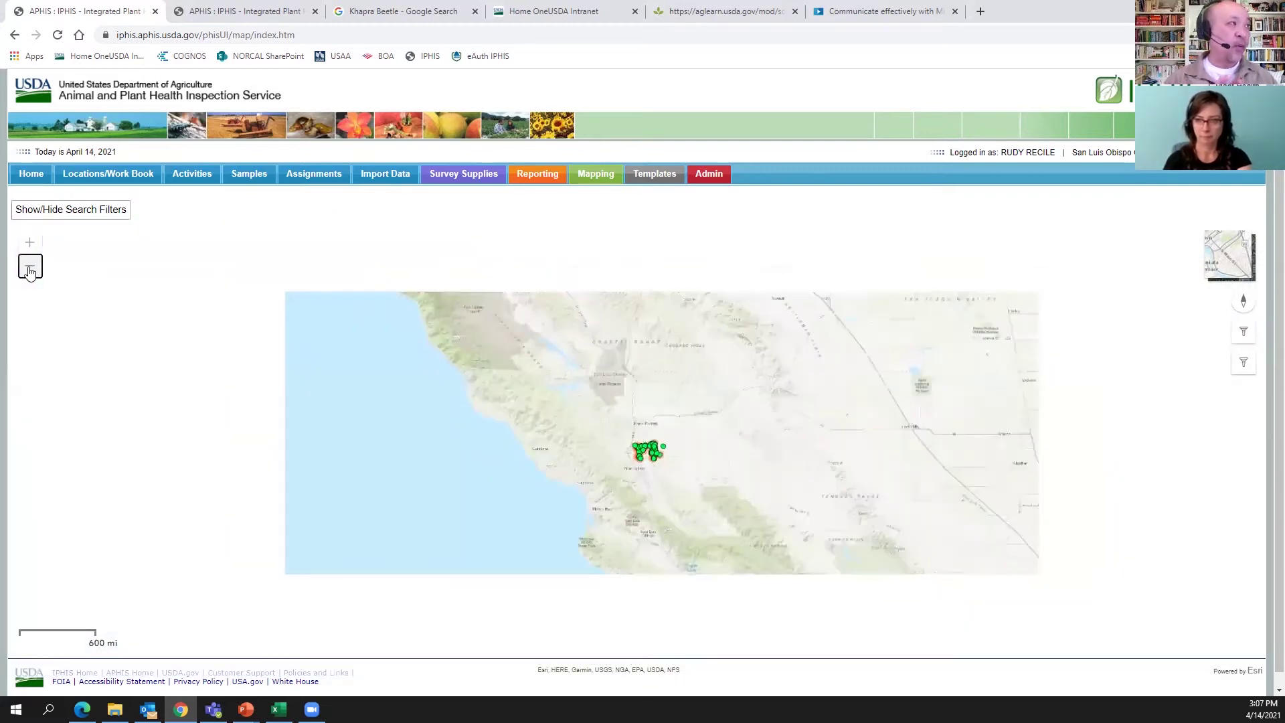
{"action": "left_click", "coordinate": [30, 268]}
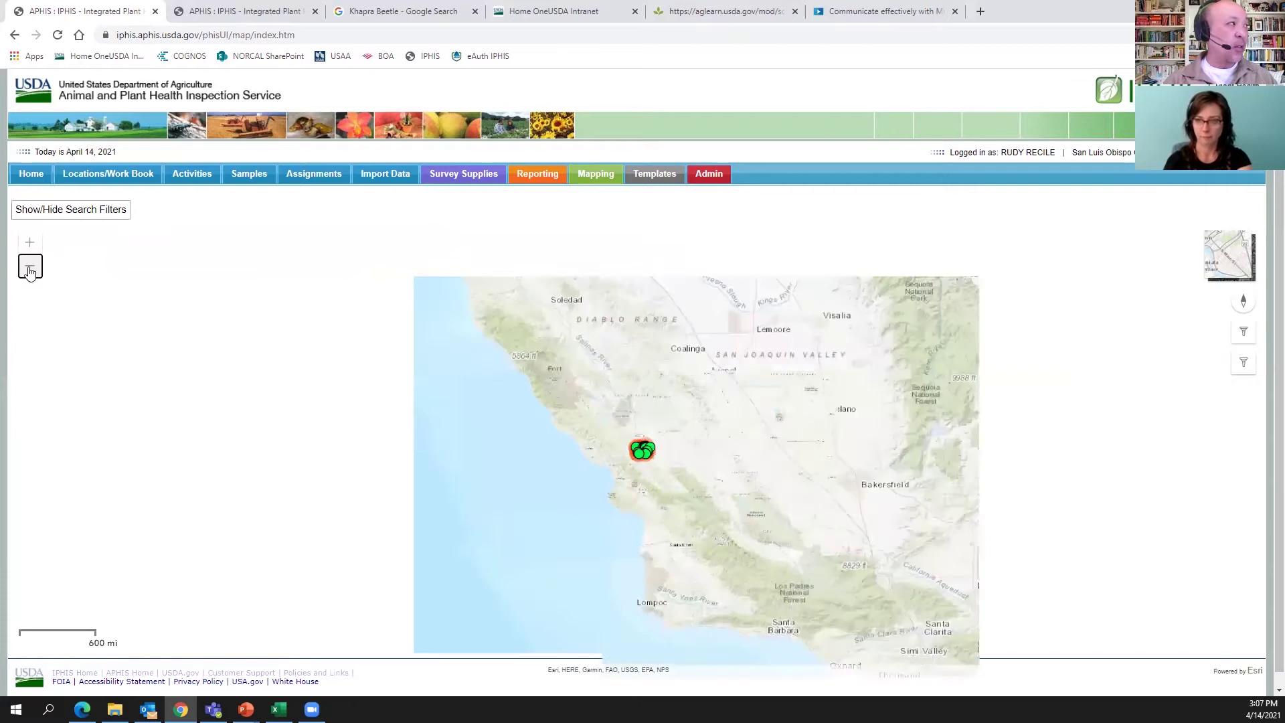
{"action": "left_click", "coordinate": [29, 268]}
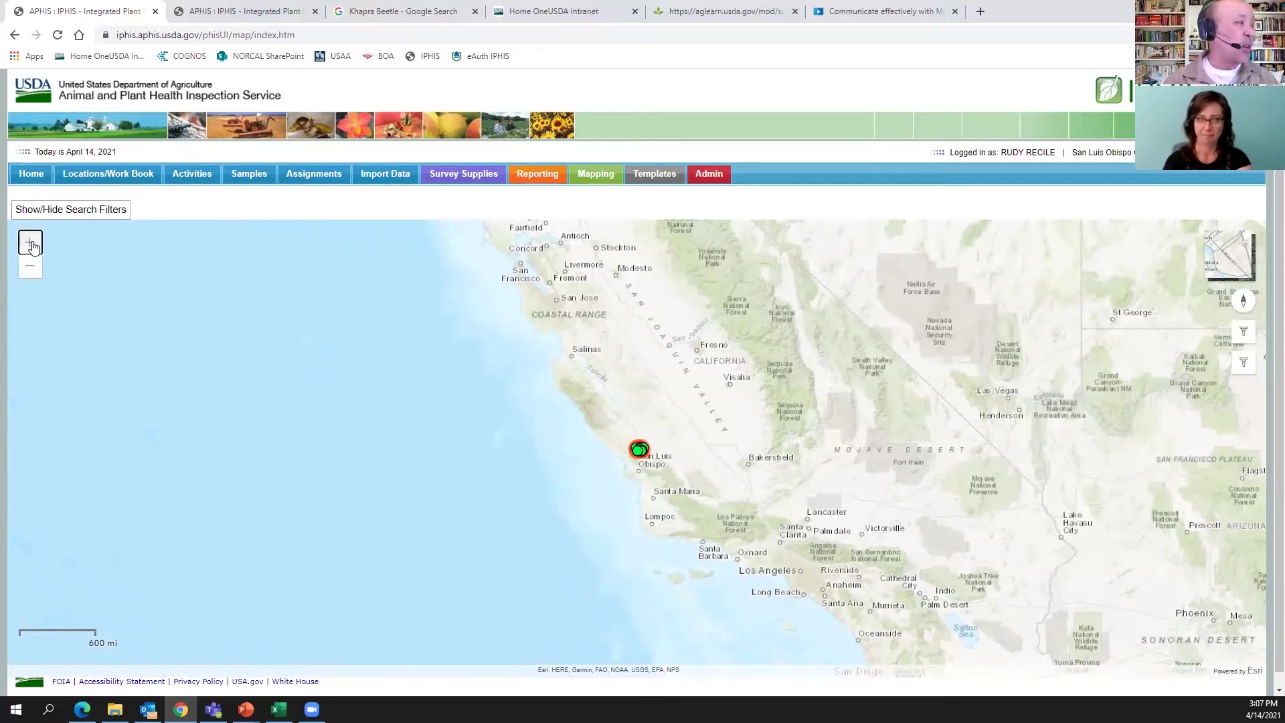
{"action": "left_click", "coordinate": [30, 242]}
{"action": "left_click", "coordinate": [30, 243]}
{"action": "left_click", "coordinate": [30, 242]}
{"action": "left_click", "coordinate": [30, 242]}
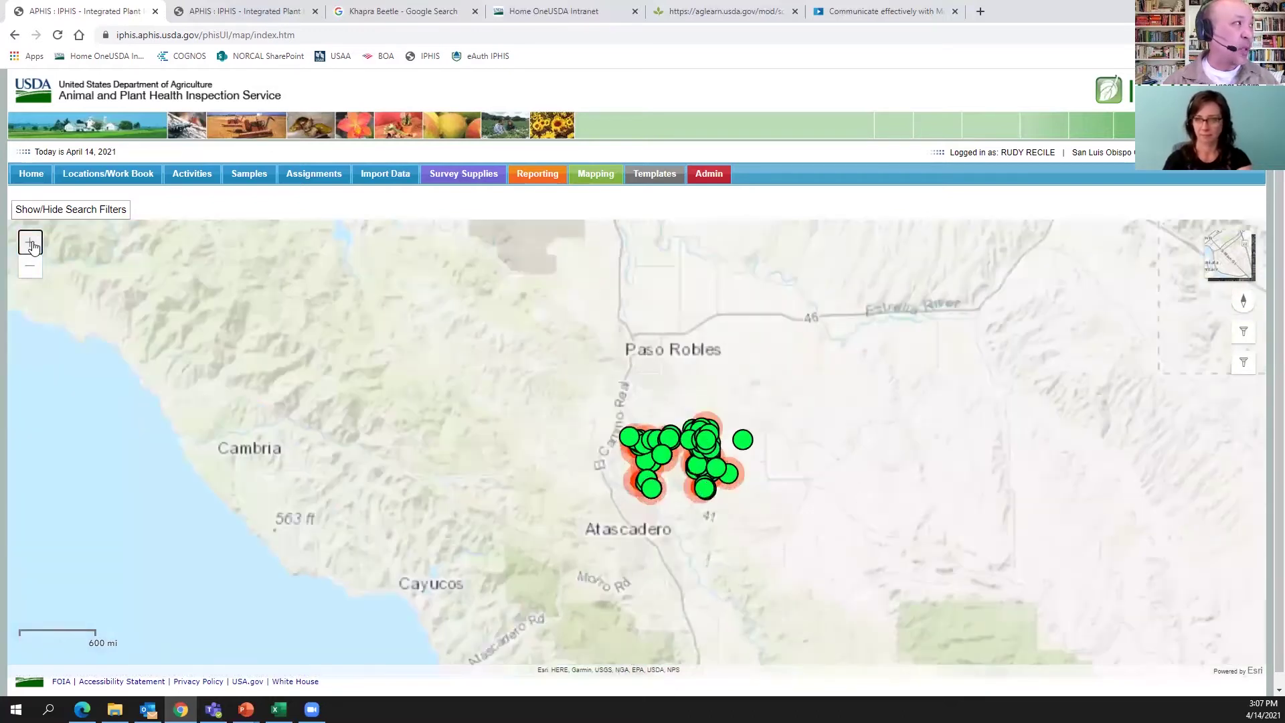
{"action": "left_click", "coordinate": [30, 242]}
{"action": "left_click", "coordinate": [30, 242]}
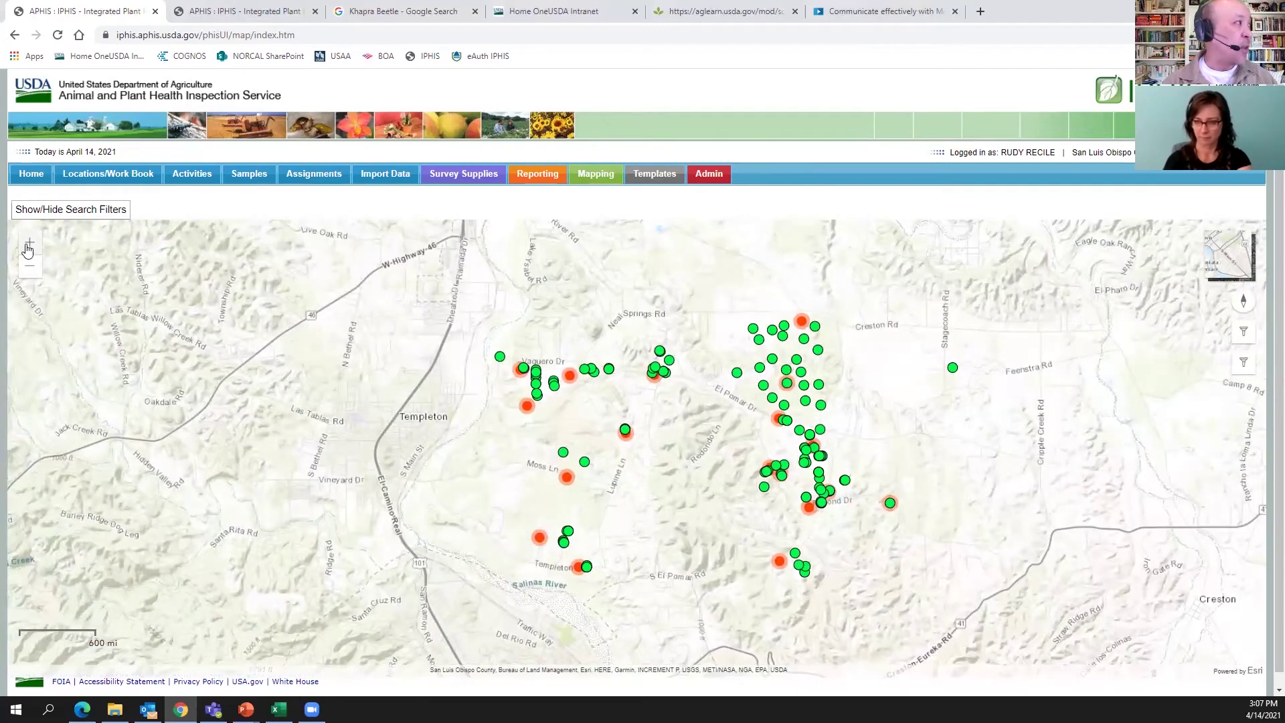
{"action": "left_click", "coordinate": [28, 245]}
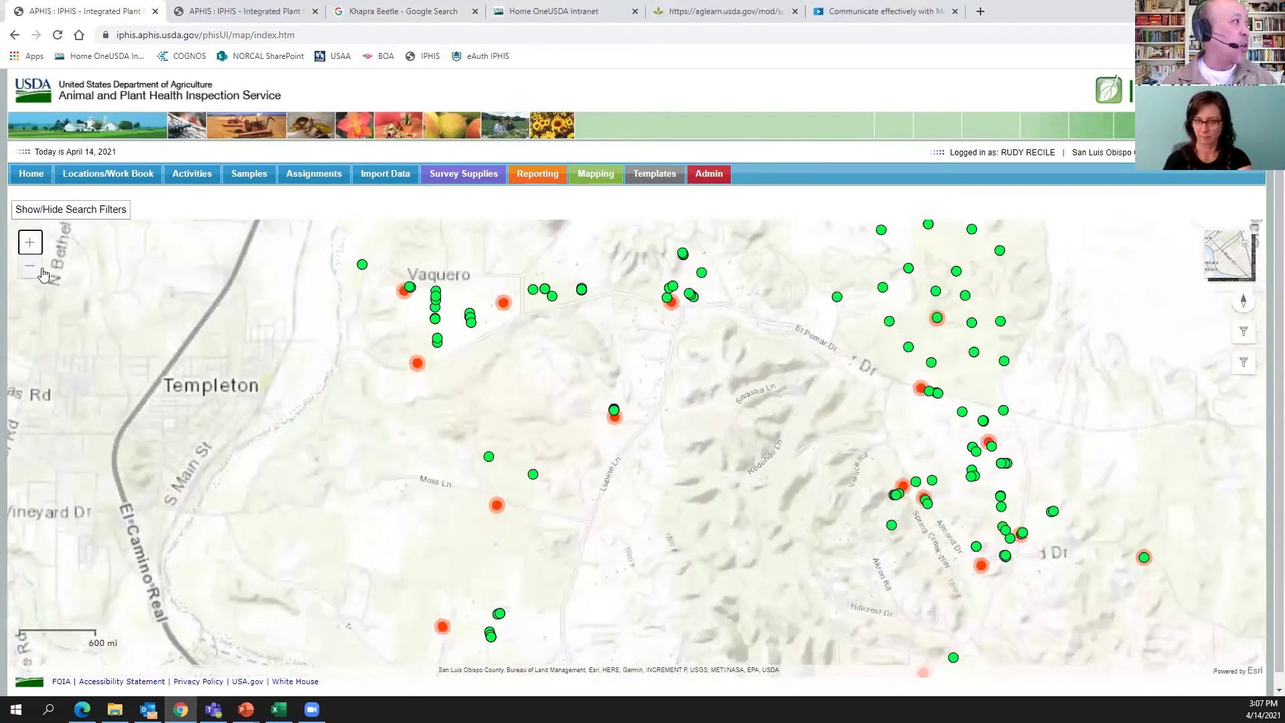
{"action": "left_click", "coordinate": [30, 266]}
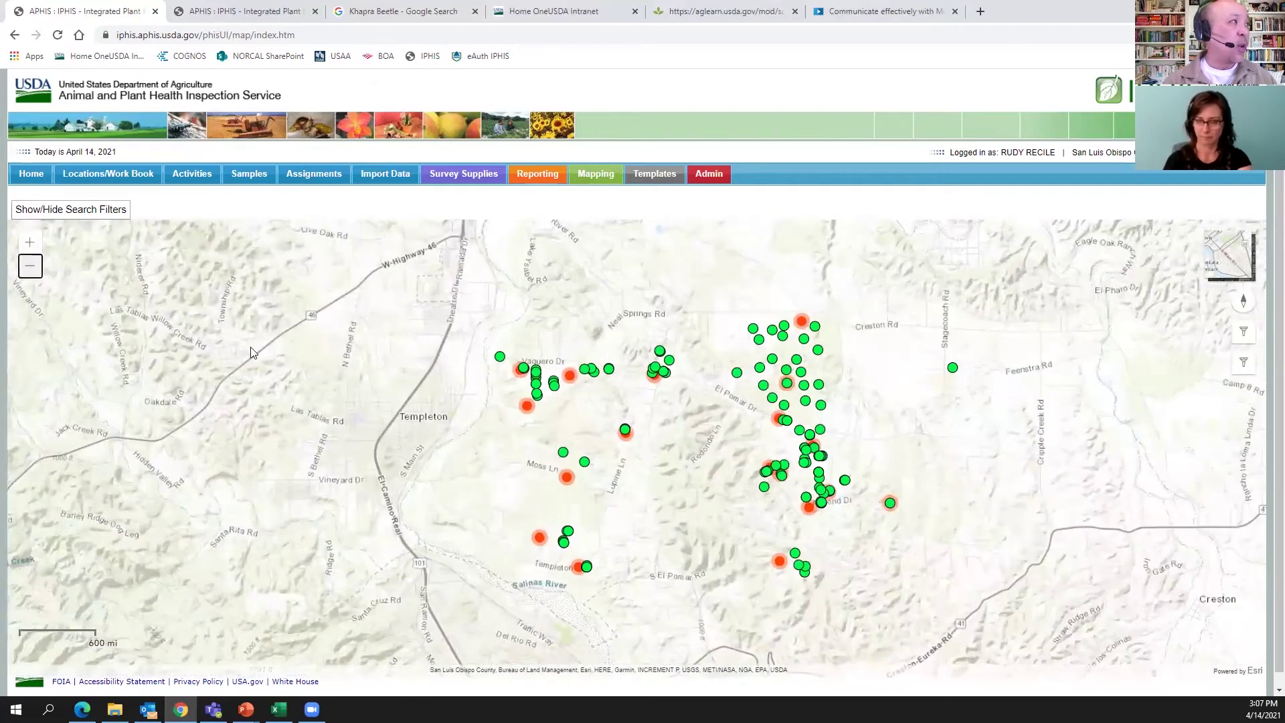
Review the map's layer list and legend, and toggle the Site Layer off and back on.
{"action": "left_click", "coordinate": [1244, 336]}
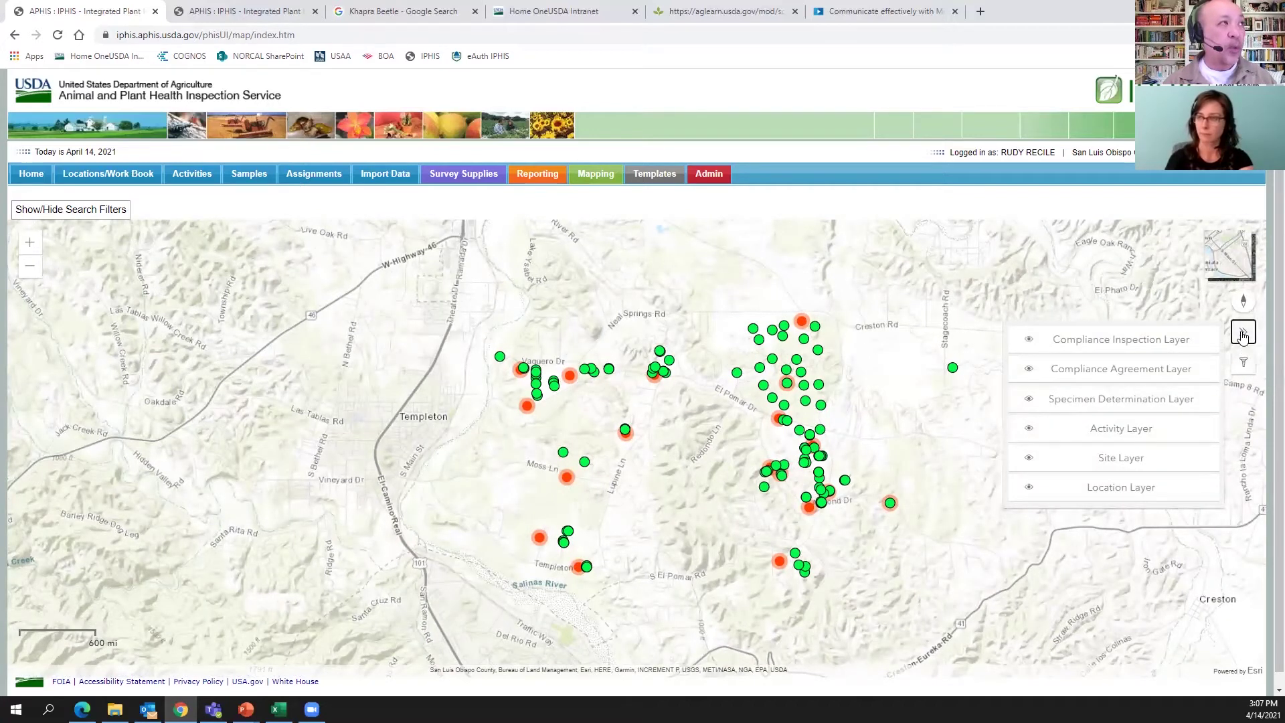
{"action": "left_click", "coordinate": [1244, 363]}
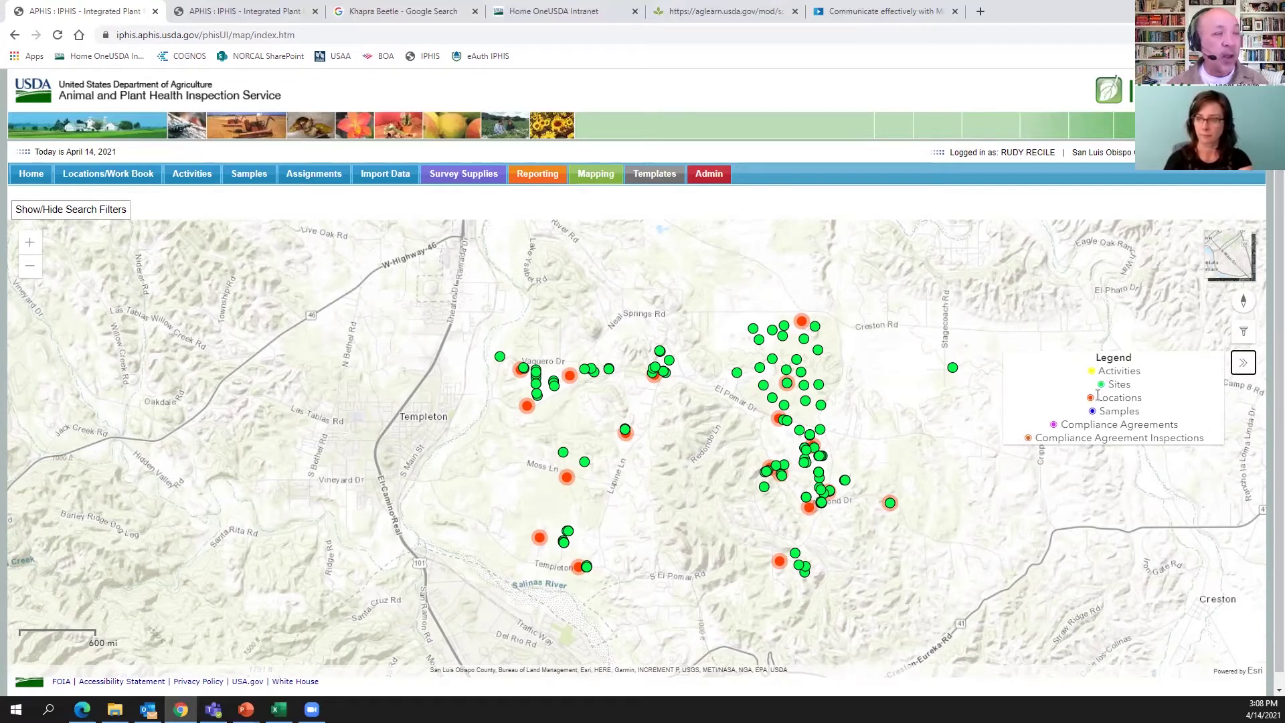
{"action": "left_click", "coordinate": [1243, 363]}
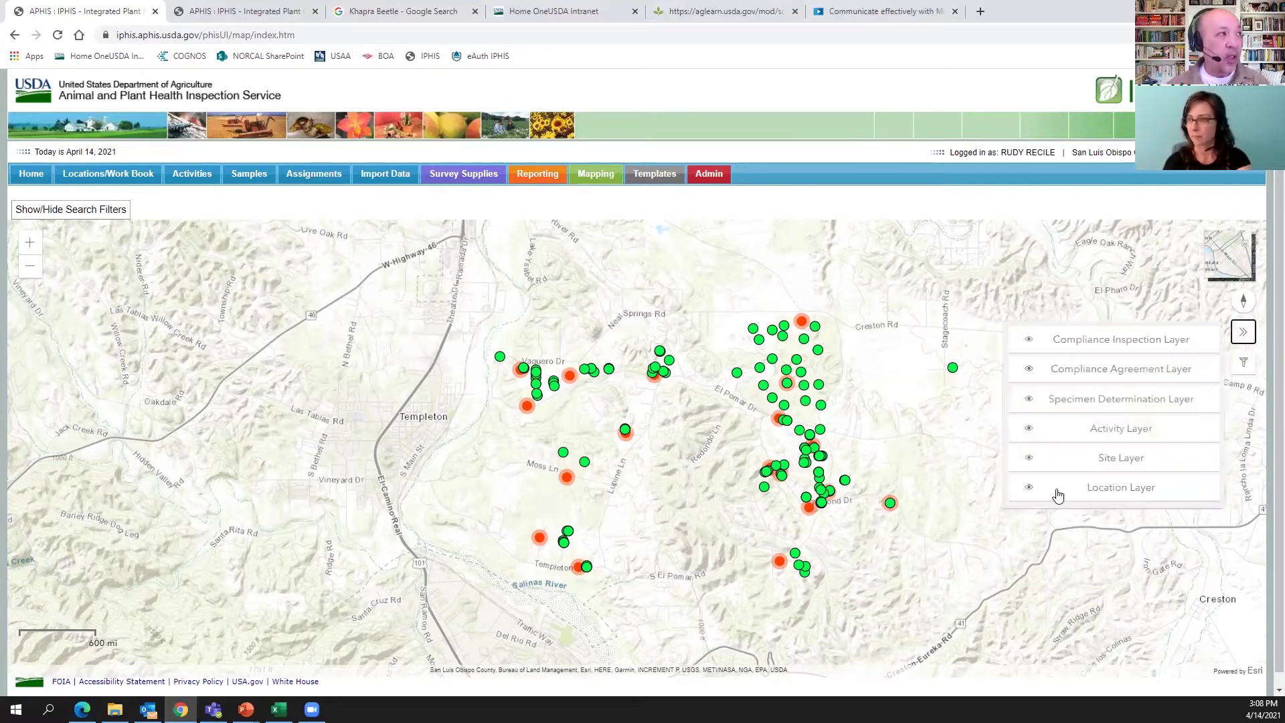
{"action": "left_click", "coordinate": [1029, 460]}
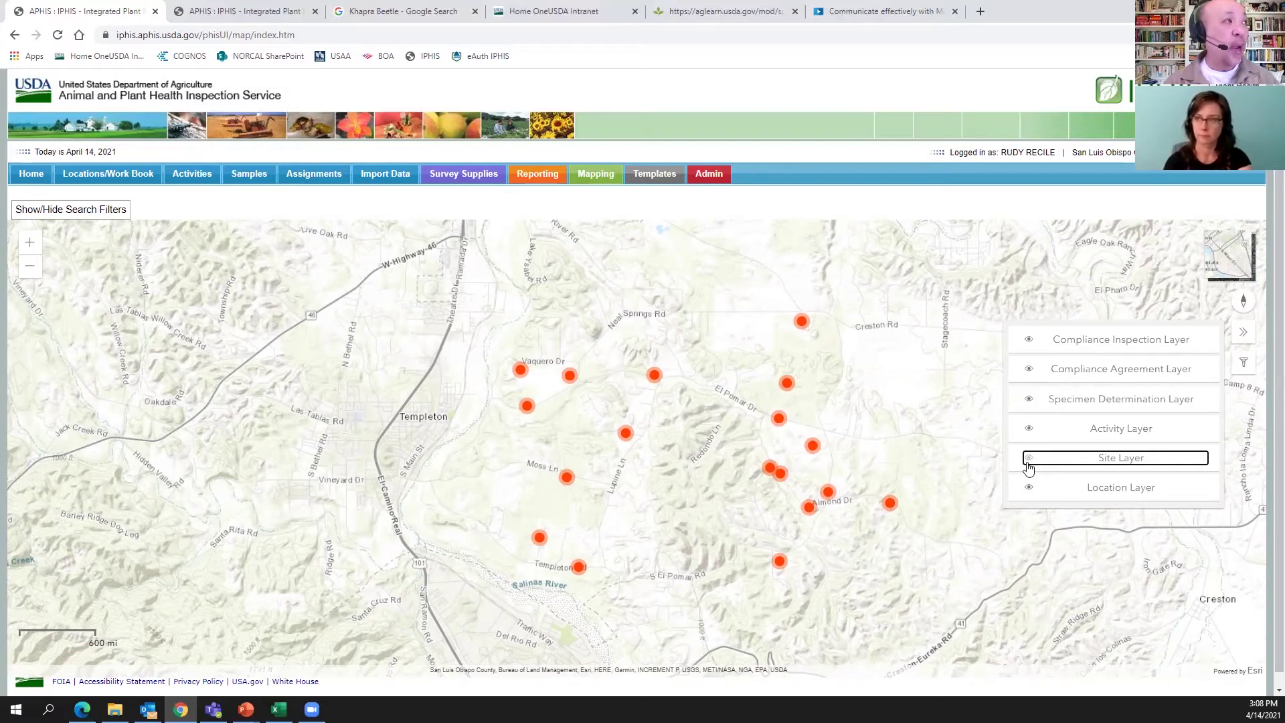
{"action": "left_click", "coordinate": [1029, 461]}
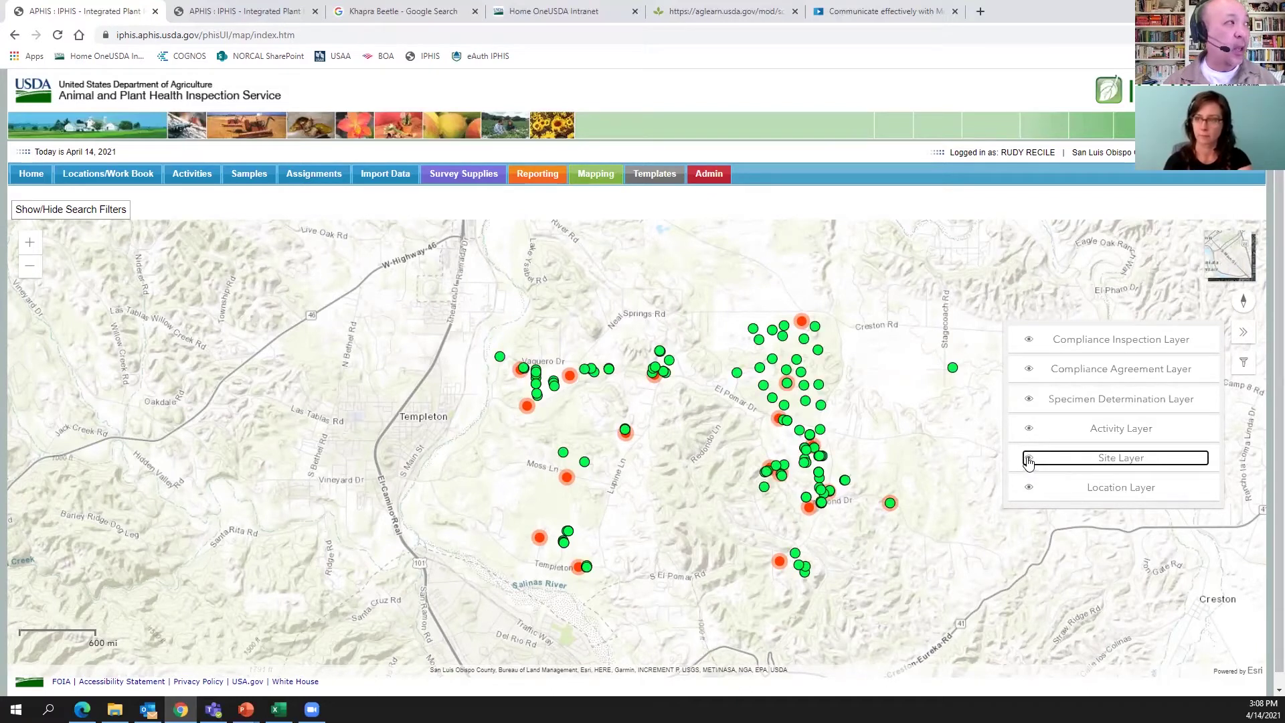
Open the GM451-MITCHELL FAMILY VINEYARD location near Moss Ln for editing from the map.
{"action": "left_click", "coordinate": [567, 479]}
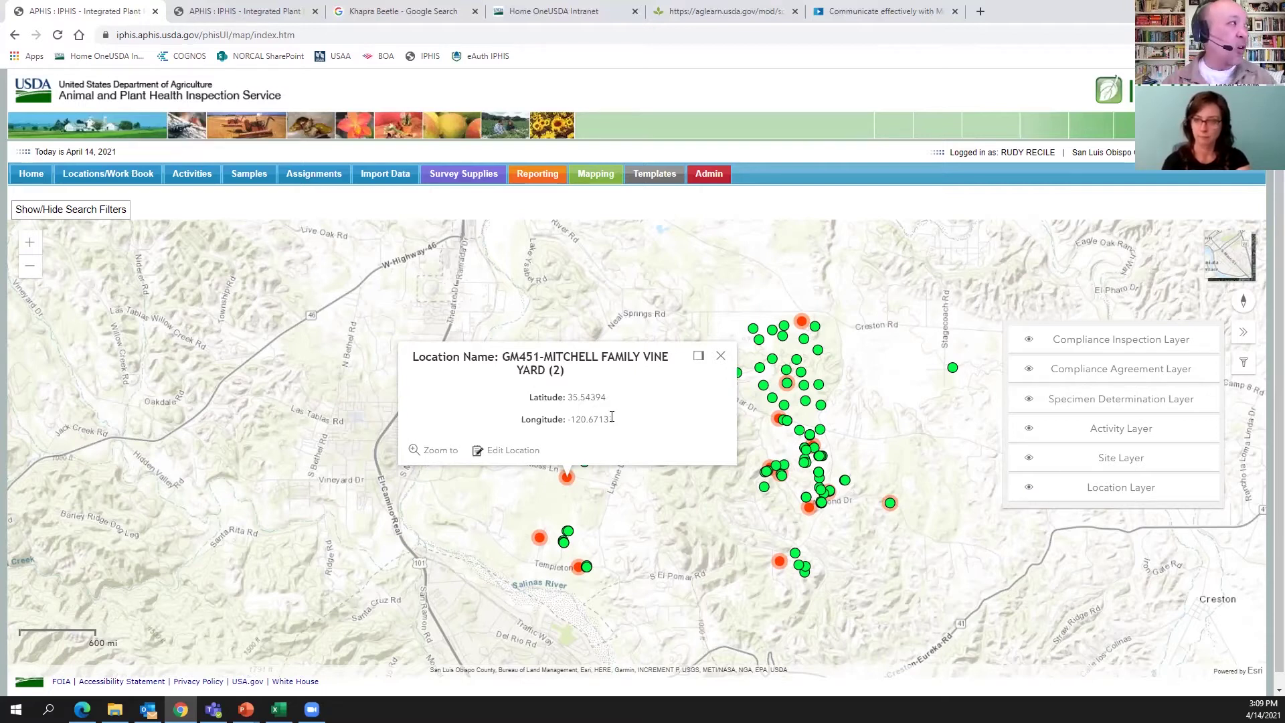
{"action": "left_click", "coordinate": [508, 451]}
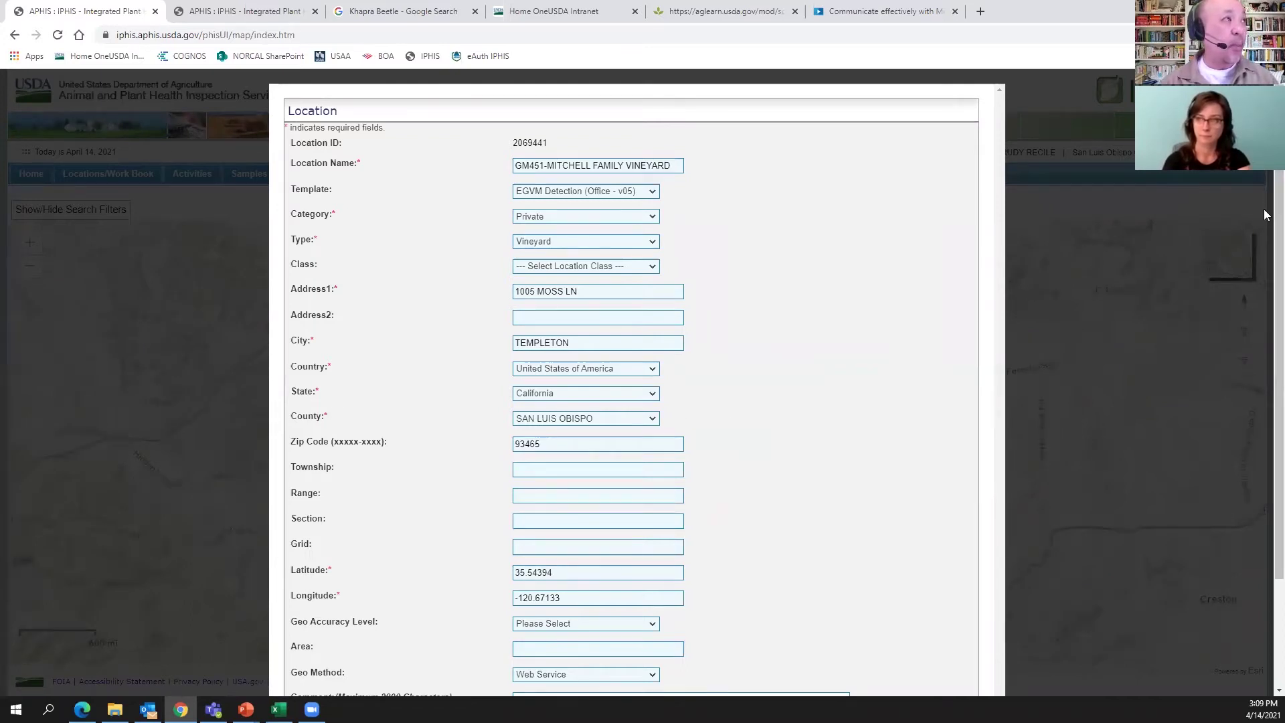
Review the remaining fields of the location record and close it without saving.
{"action": "scroll", "coordinate": [1264, 223], "scroll_direction": "down", "scroll_amount": 2}
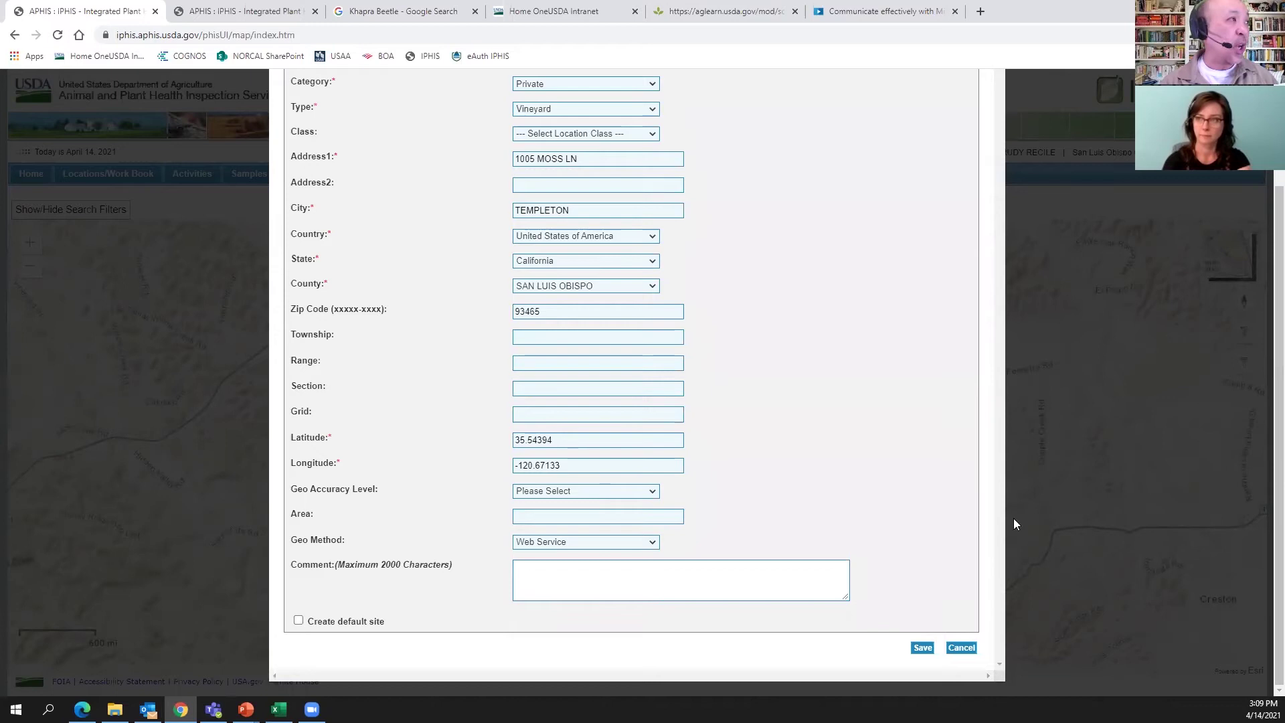
{"action": "left_click", "coordinate": [960, 648]}
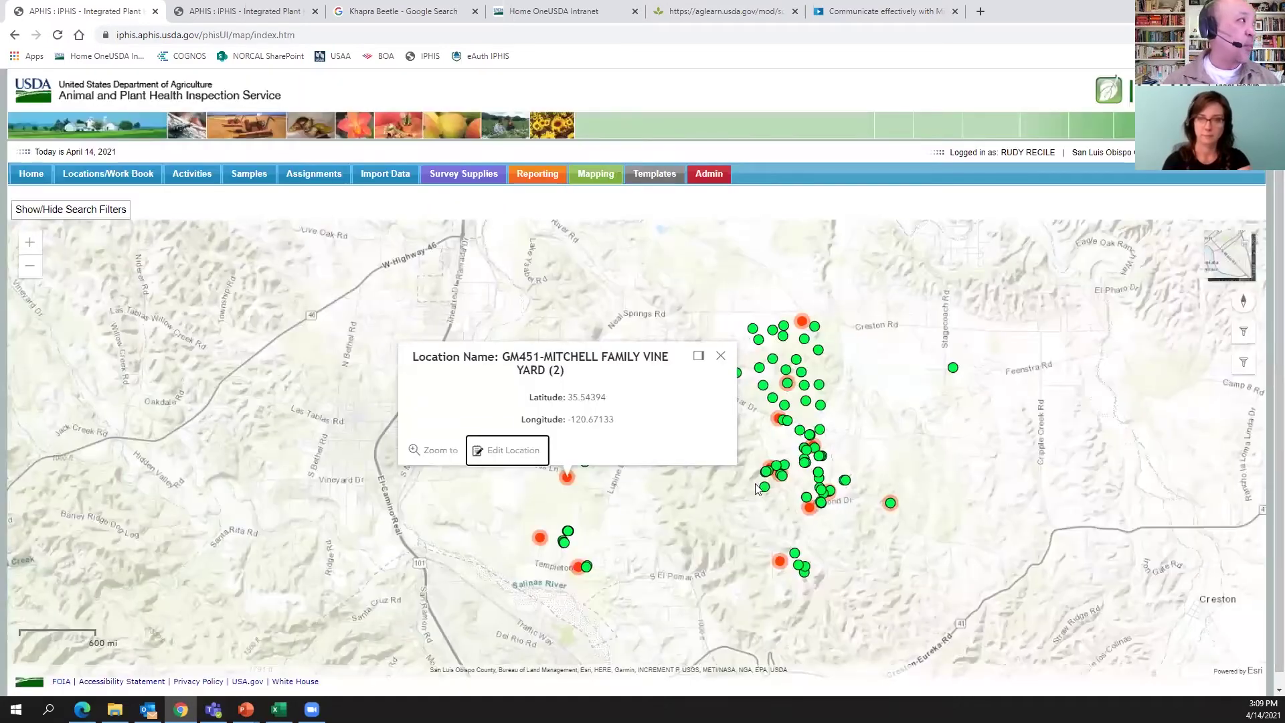
View the editable record of site 25-GM452-14-2019 at Wild Horse Vyn, and close it and the site's map details without saving.
{"action": "left_click", "coordinate": [569, 534]}
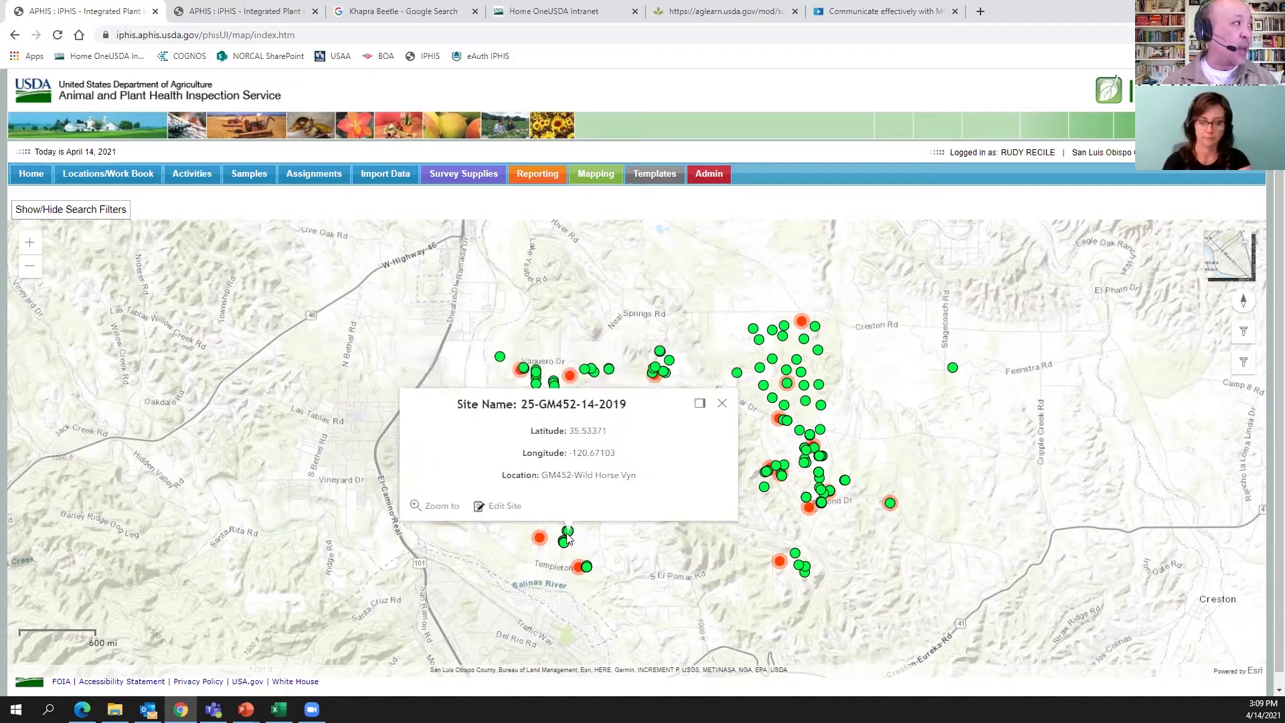
{"action": "left_click", "coordinate": [506, 509]}
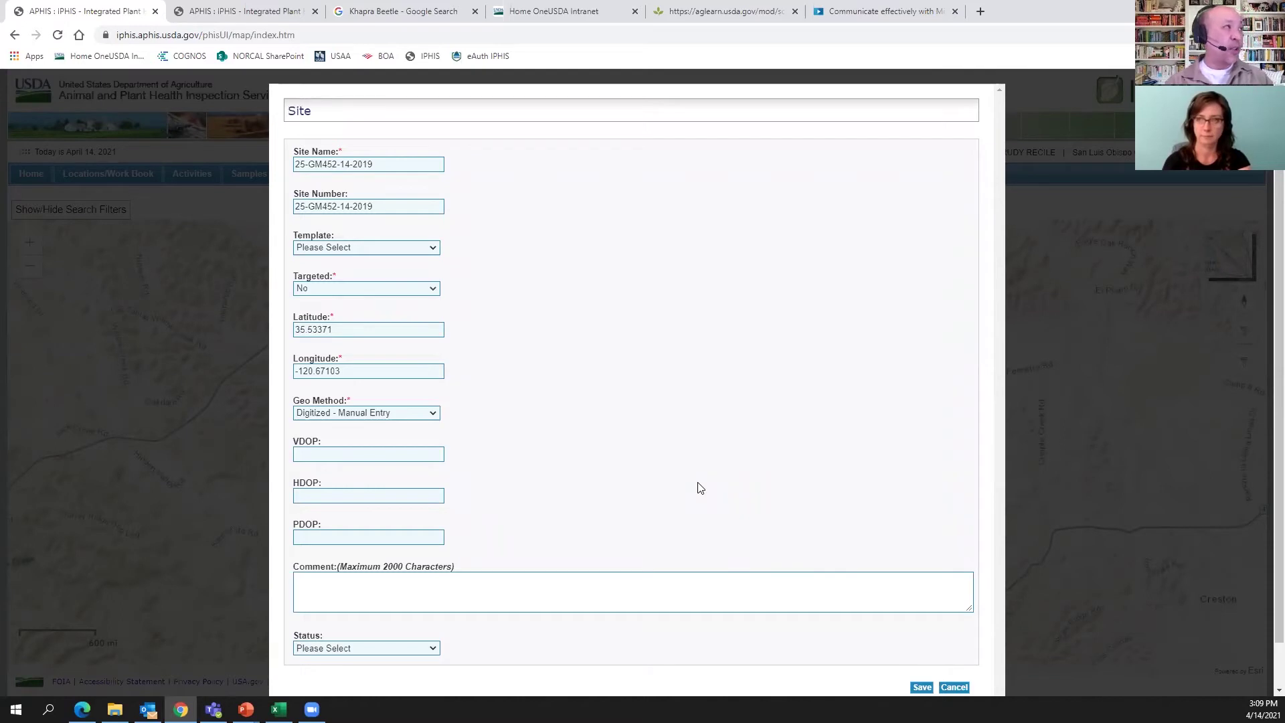
{"action": "key", "text": "Escape"}
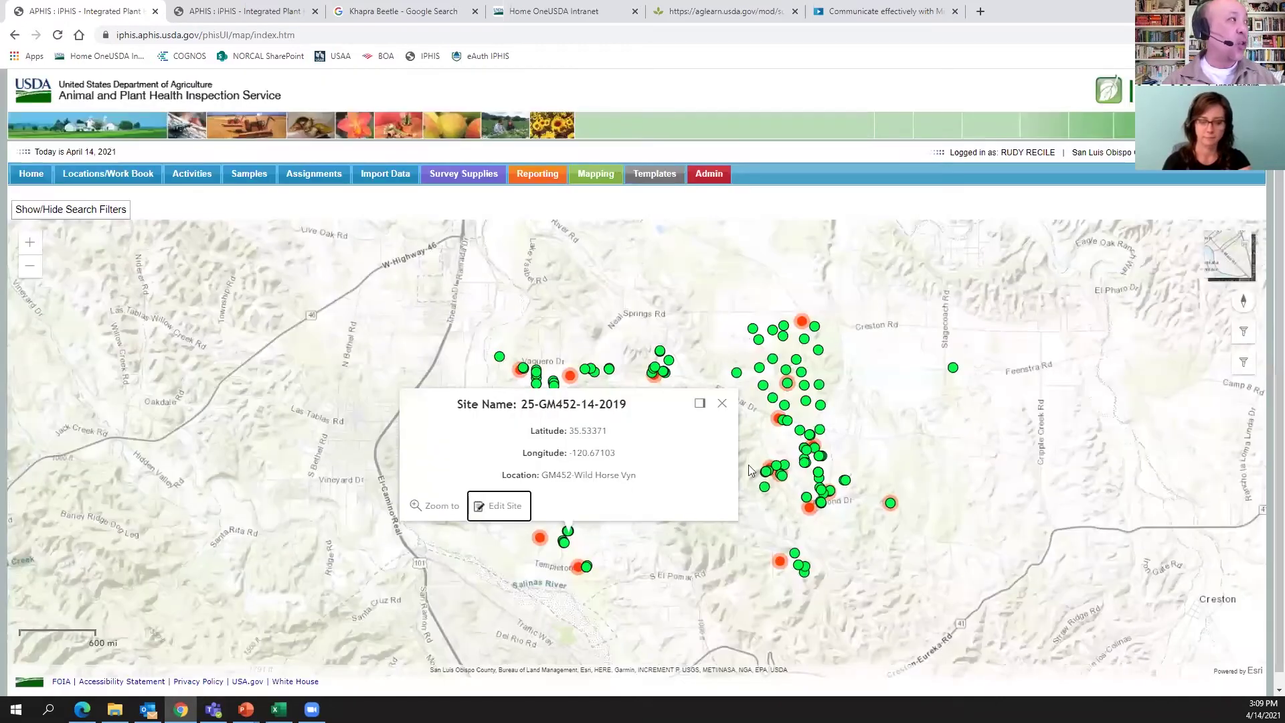
{"action": "left_click", "coordinate": [722, 403]}
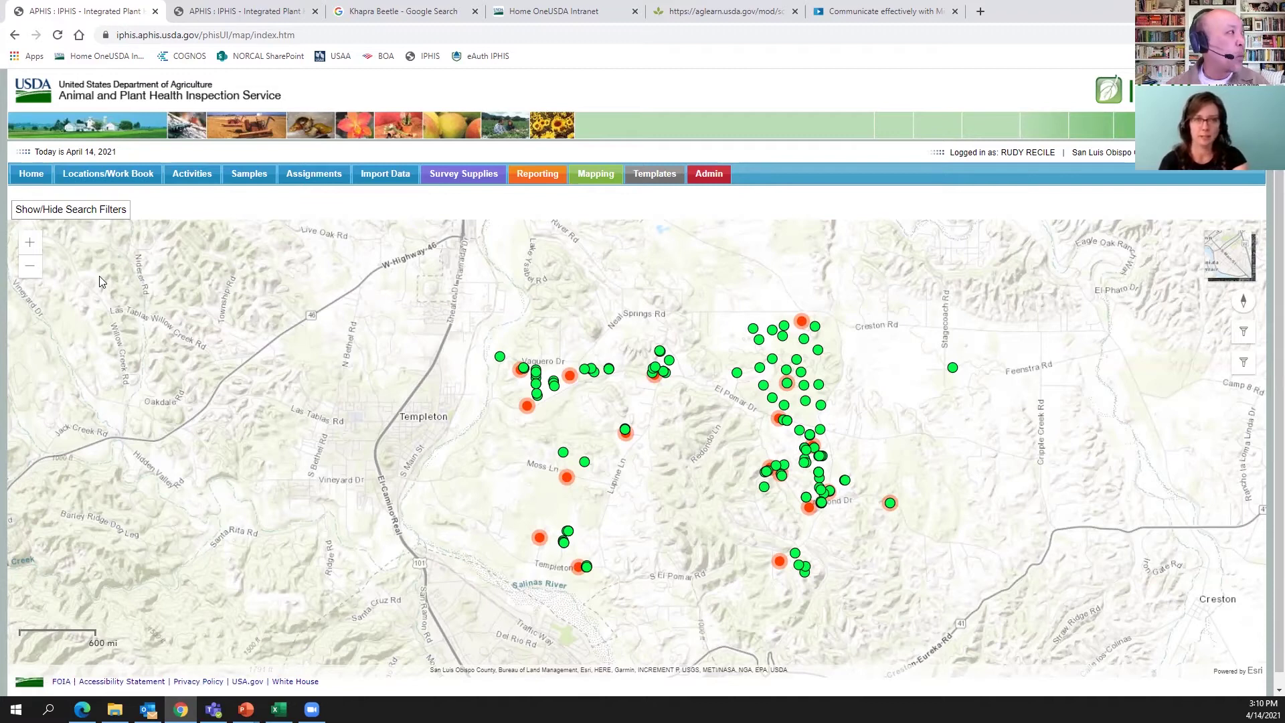
Set the map's activity search to a start date of 01/01/2020 and an end date of 12/31/2020.
{"action": "left_click", "coordinate": [83, 213]}
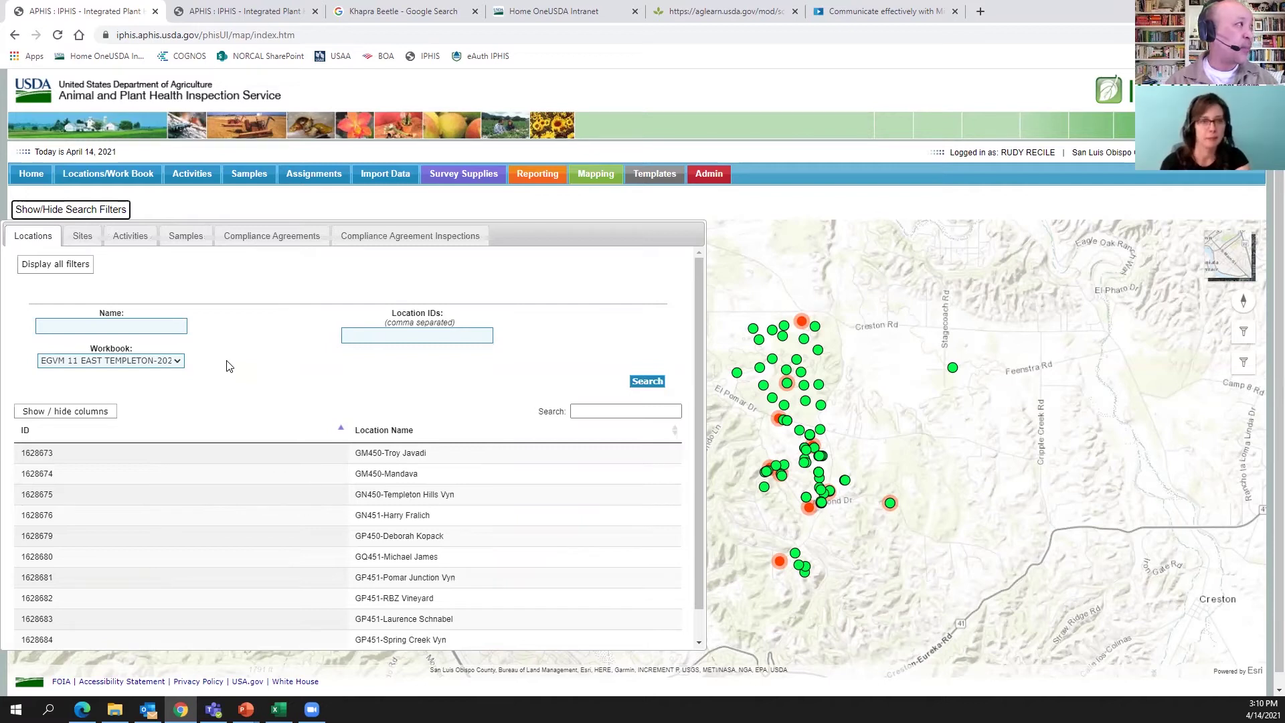
{"action": "left_click", "coordinate": [129, 238]}
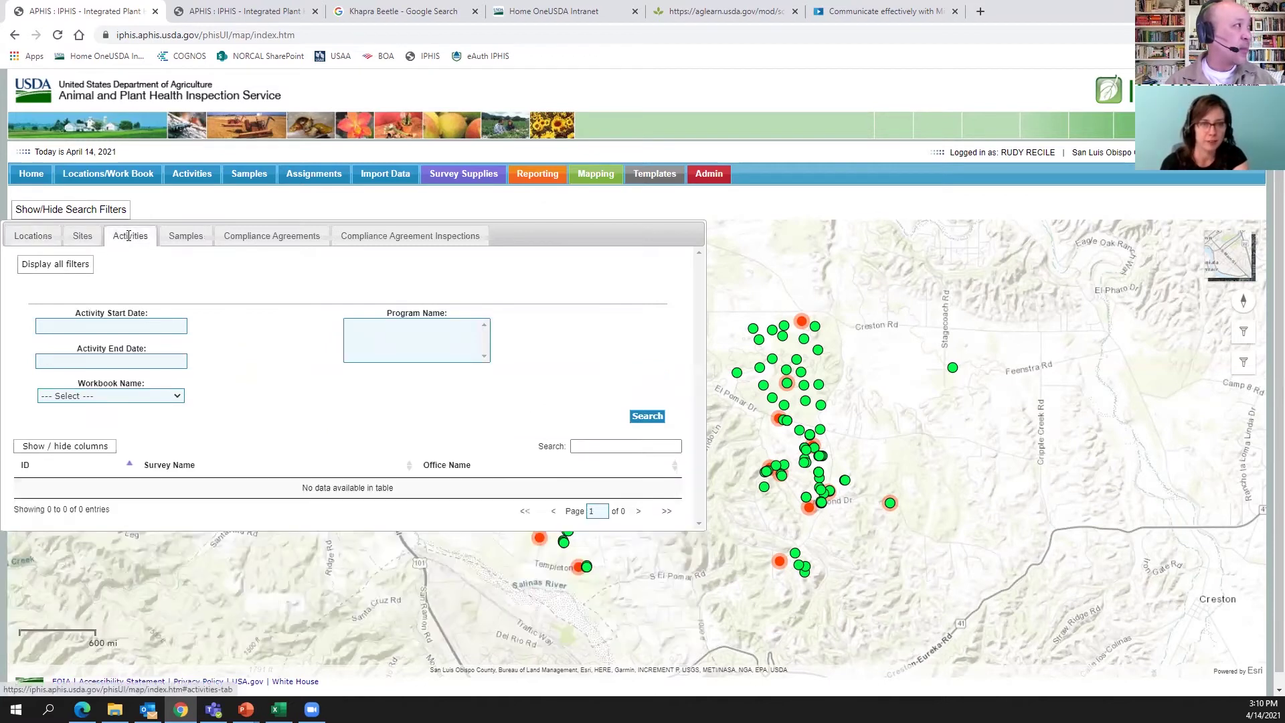
{"action": "left_click", "coordinate": [102, 324]}
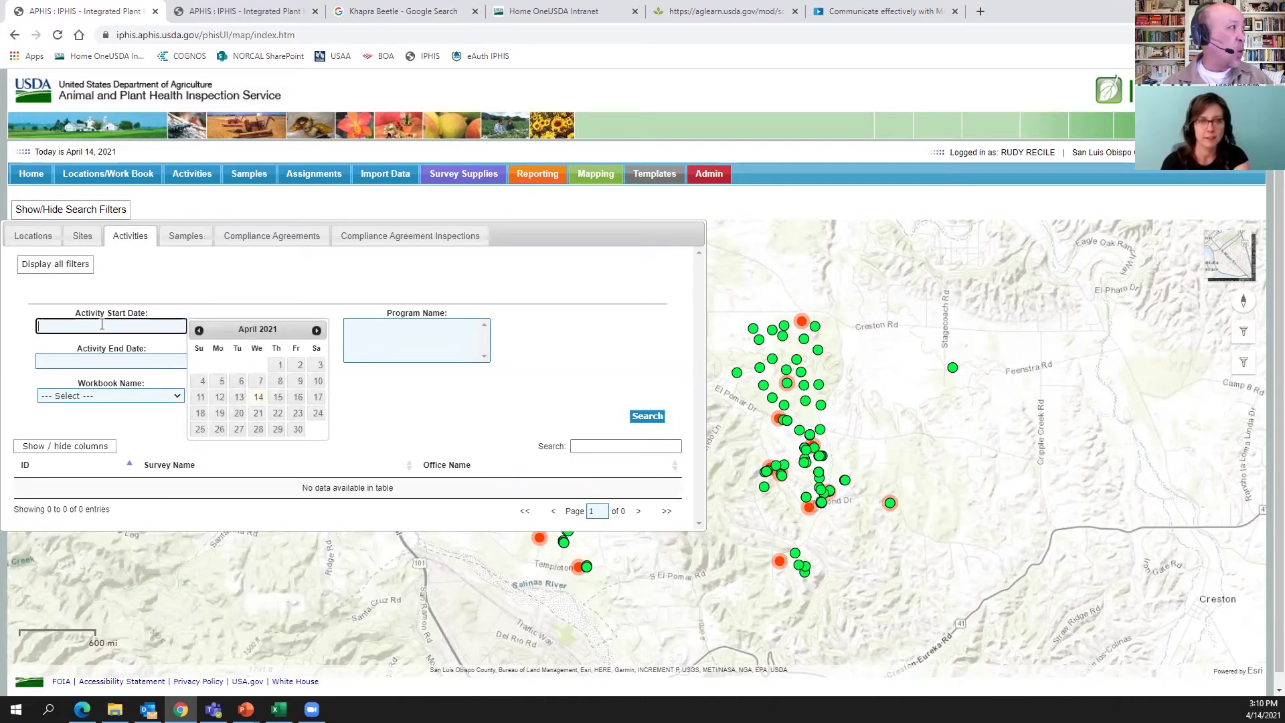
{"action": "left_click", "coordinate": [276, 368]}
{"action": "left_click", "coordinate": [44, 327]}
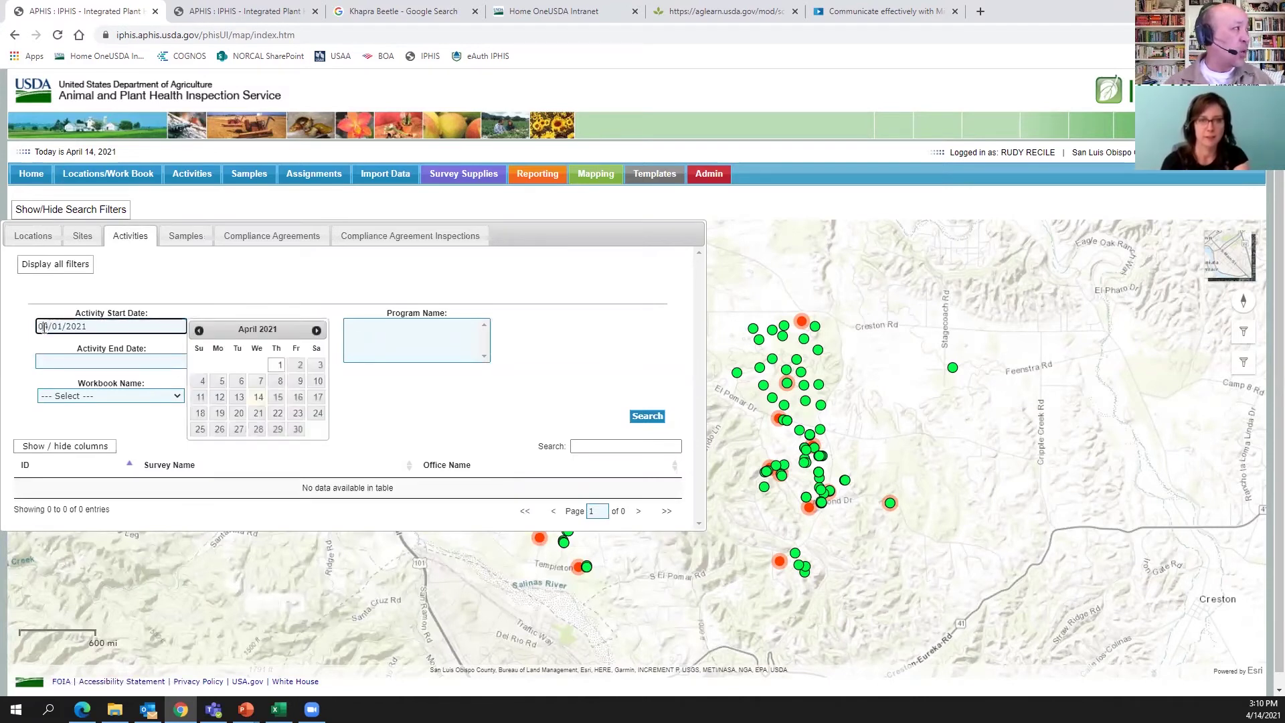
{"action": "key", "text": "Delete"}
{"action": "type", "text": "1"}
{"action": "left_click", "coordinate": [110, 329]}
{"action": "key", "text": "BackSpace"}
{"action": "type", "text": "0"}
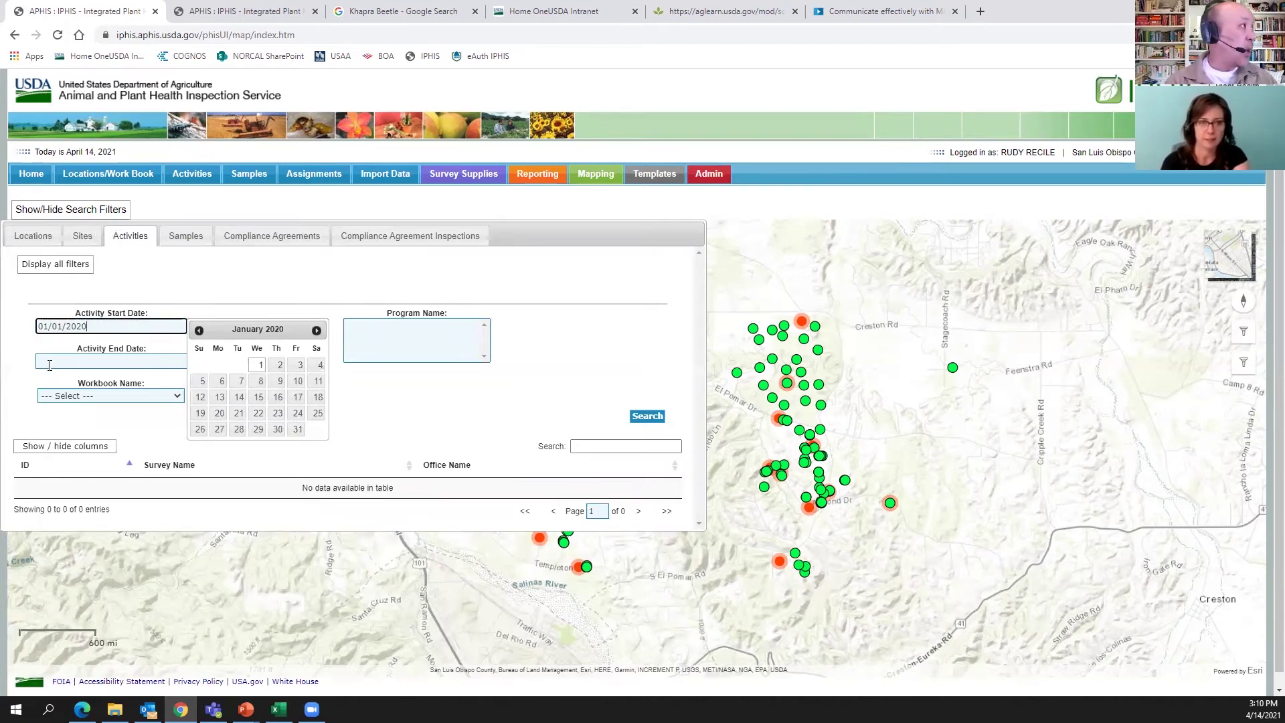
{"action": "left_click", "coordinate": [47, 361]}
{"action": "type", "text": "12/31/2020"}
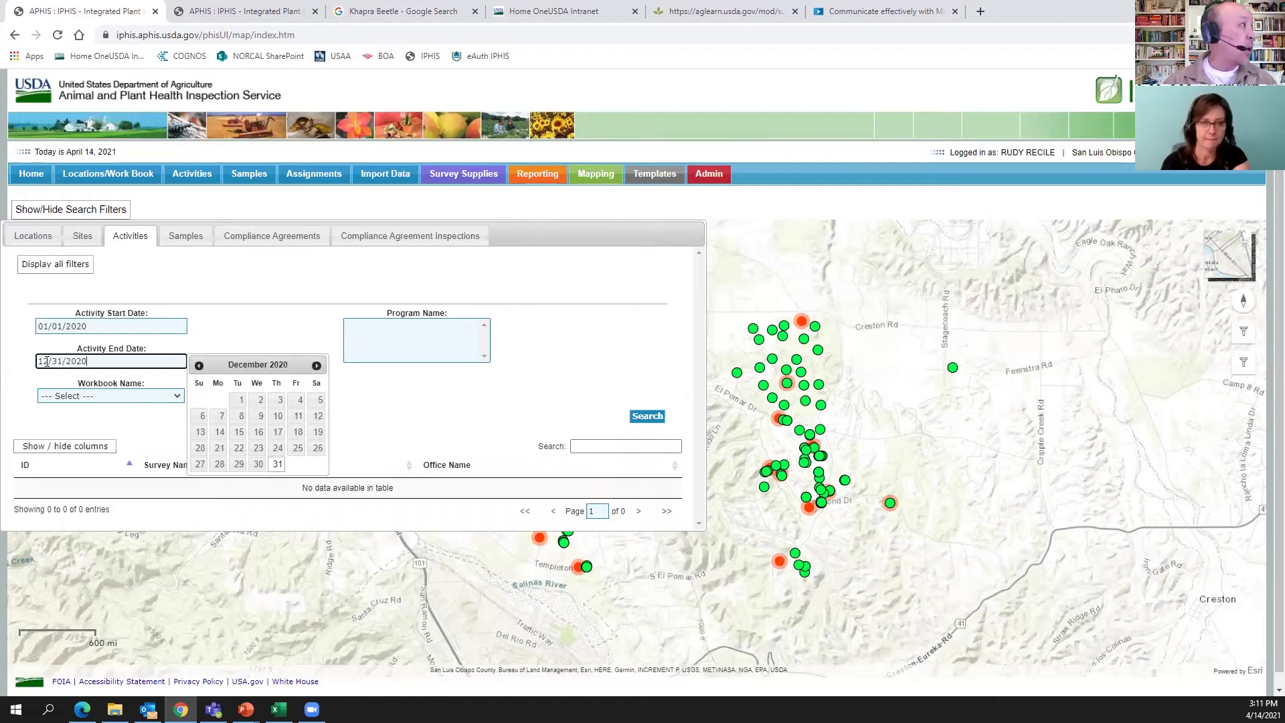
{"action": "left_click", "coordinate": [209, 339]}
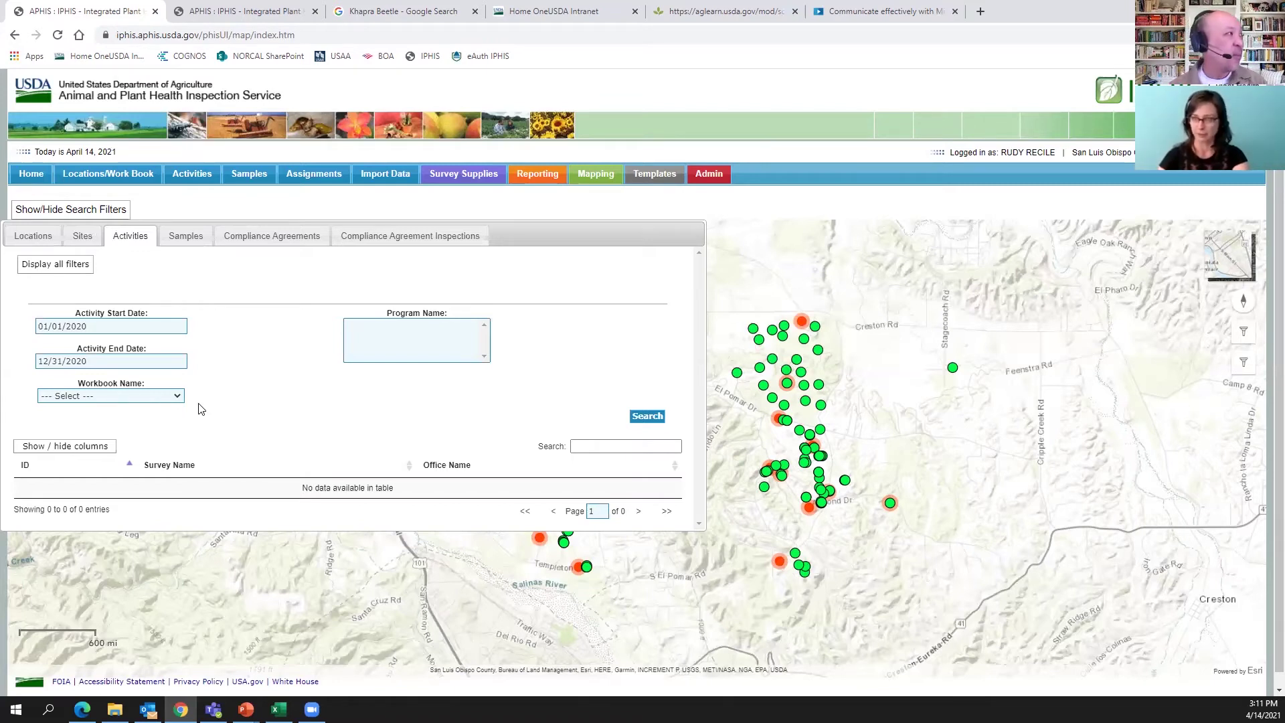
Limit the activity search to workbook EGVM 11 EAST TEMPLETON-2020, check the additional filters, and run the search.
{"action": "left_click", "coordinate": [178, 396]}
{"action": "left_click_drag", "start_coordinate": [196, 416], "coordinate": [221, 493]}
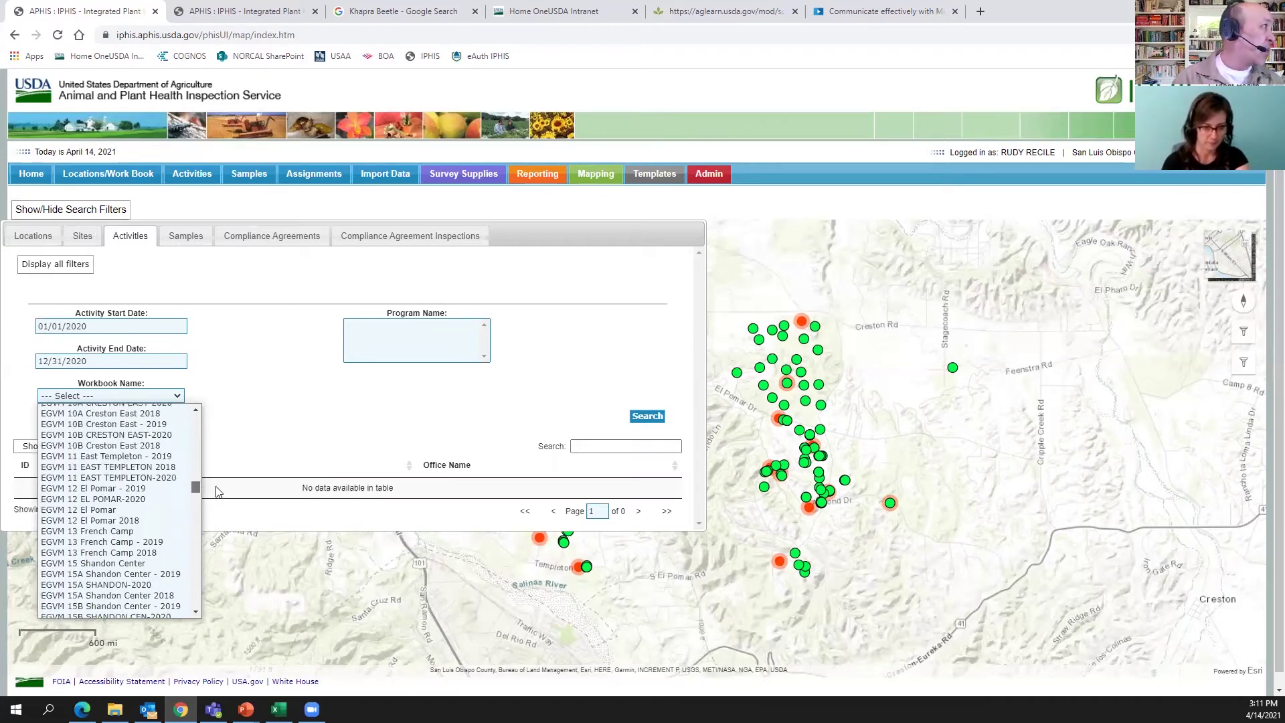
{"action": "left_click", "coordinate": [171, 477]}
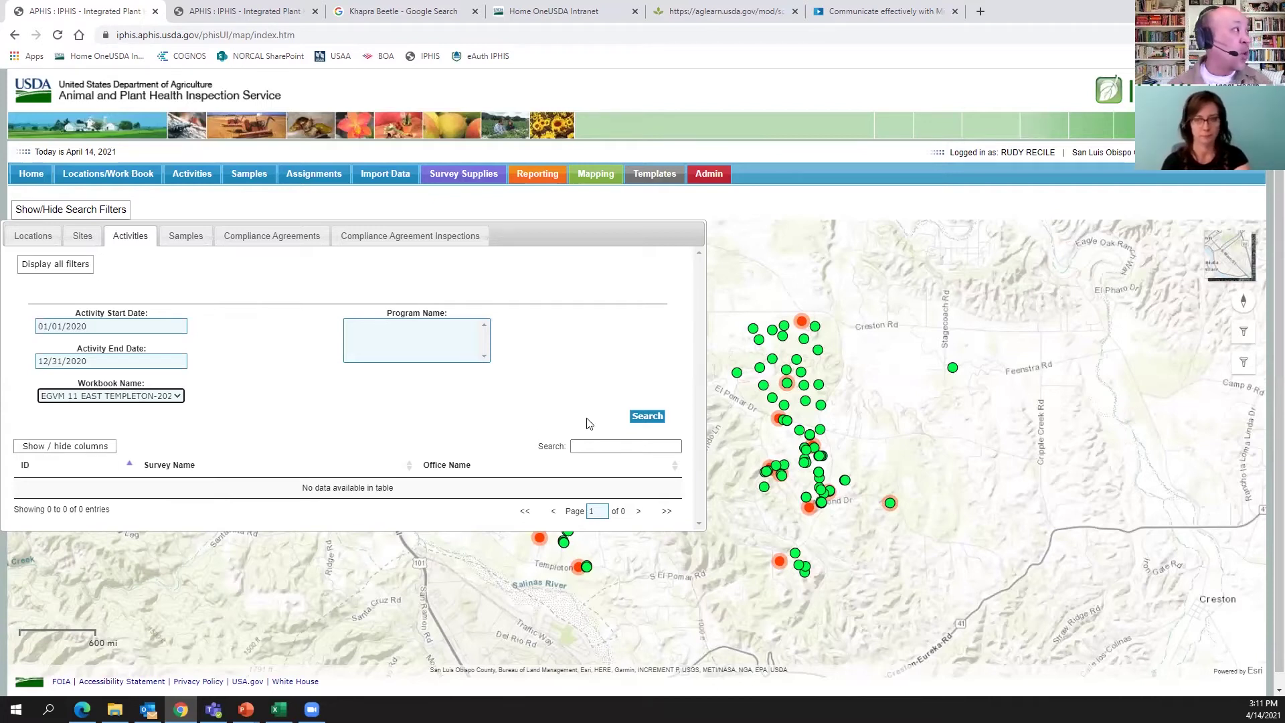
{"action": "left_click", "coordinate": [67, 270]}
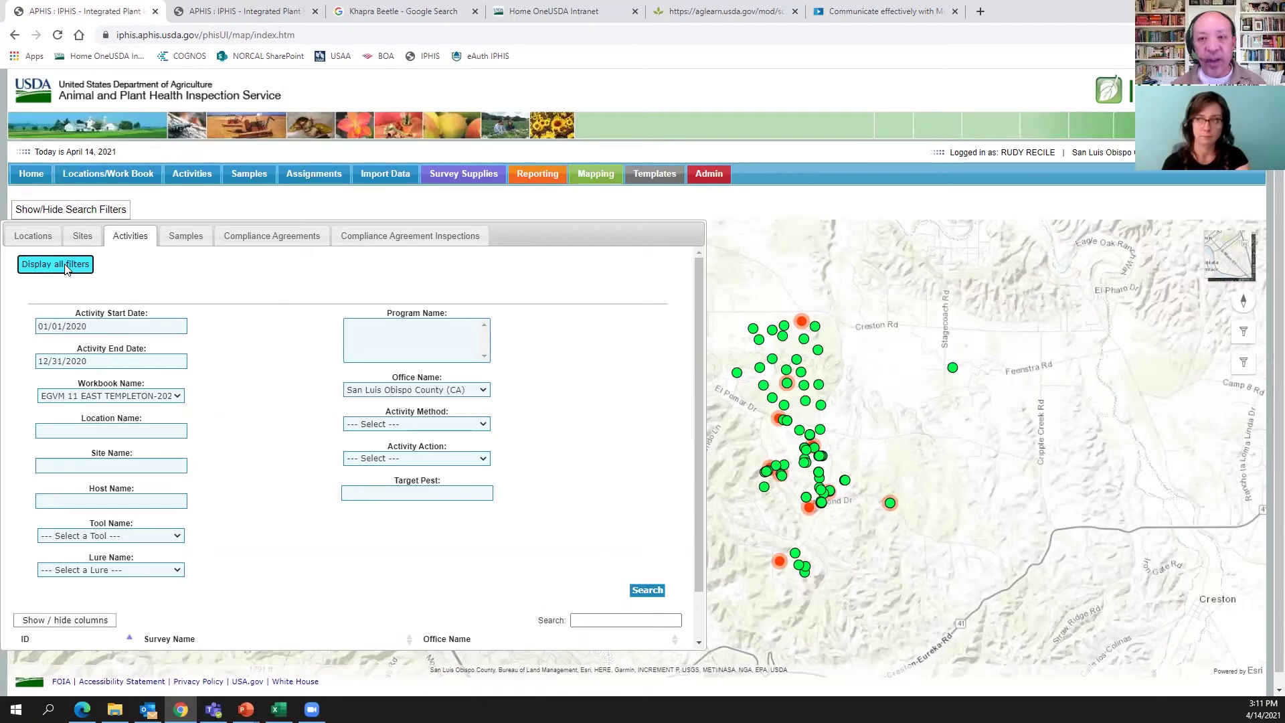
{"action": "left_click", "coordinate": [66, 270]}
{"action": "left_click", "coordinate": [647, 419]}
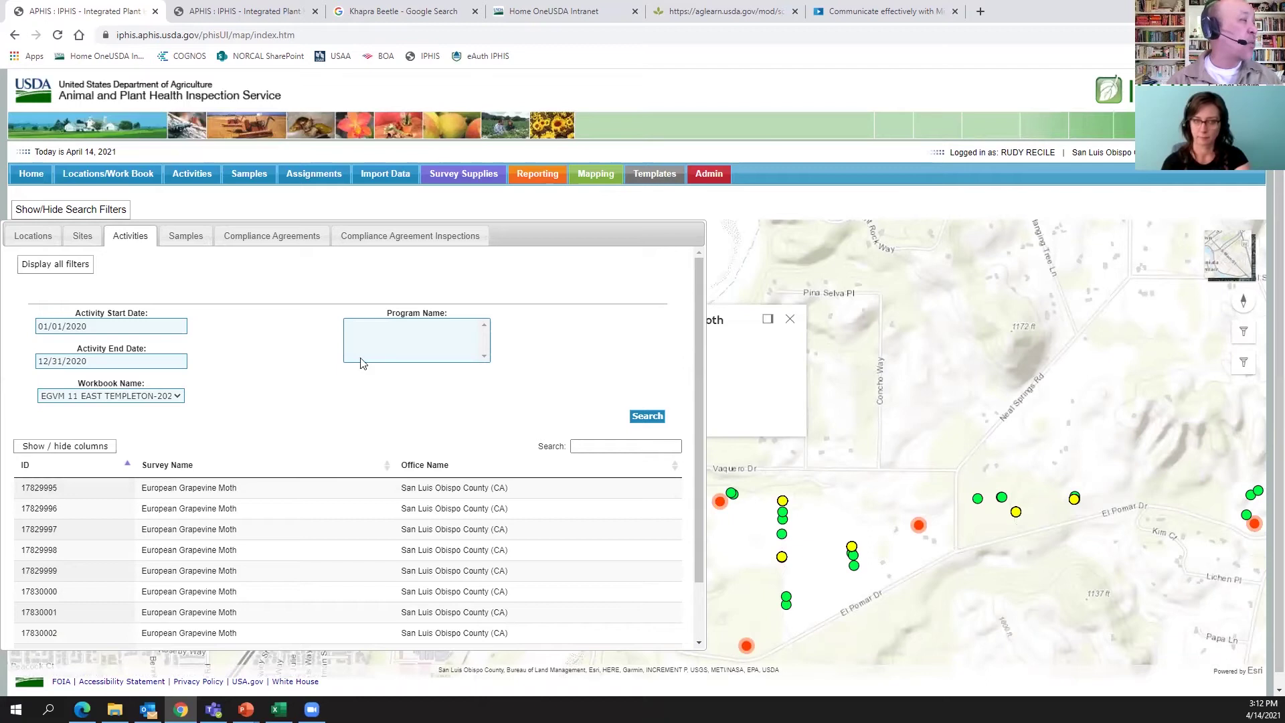
Recheck the location search against the activity search, and clear the search filters and the activity's details from the map.
{"action": "left_click", "coordinate": [37, 238]}
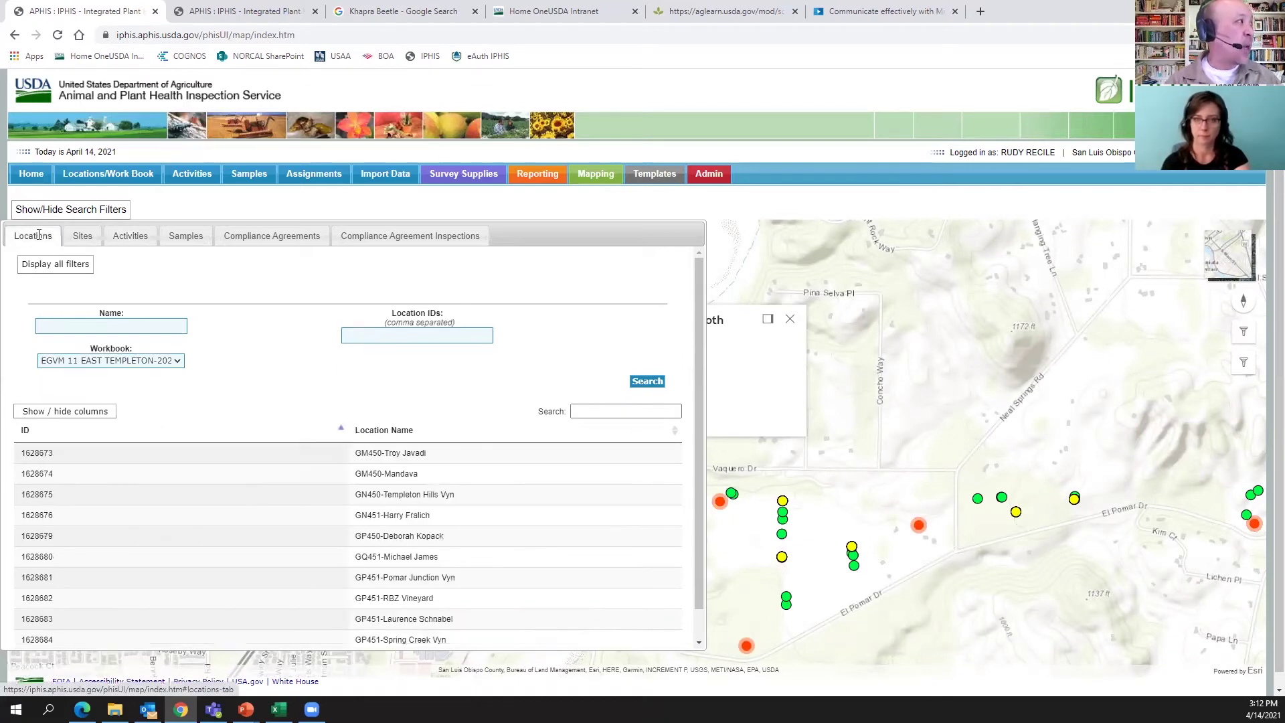
{"action": "left_click", "coordinate": [130, 238]}
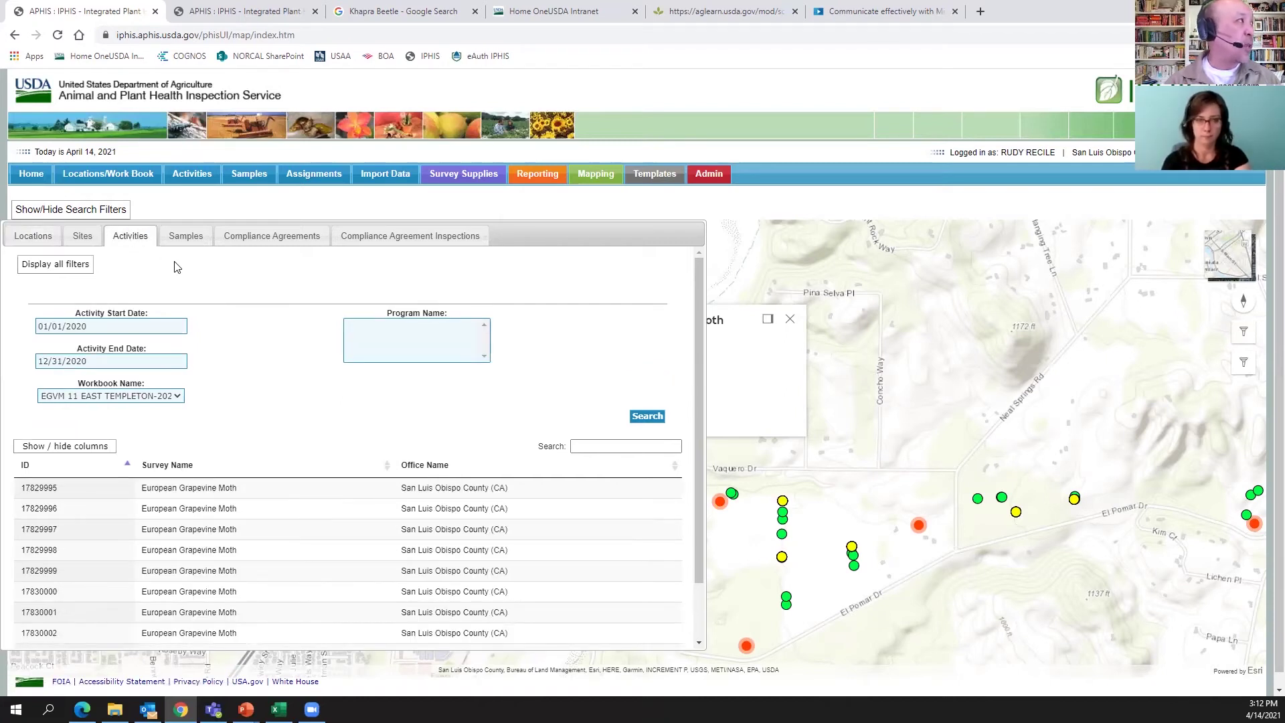
{"action": "left_click", "coordinate": [101, 212]}
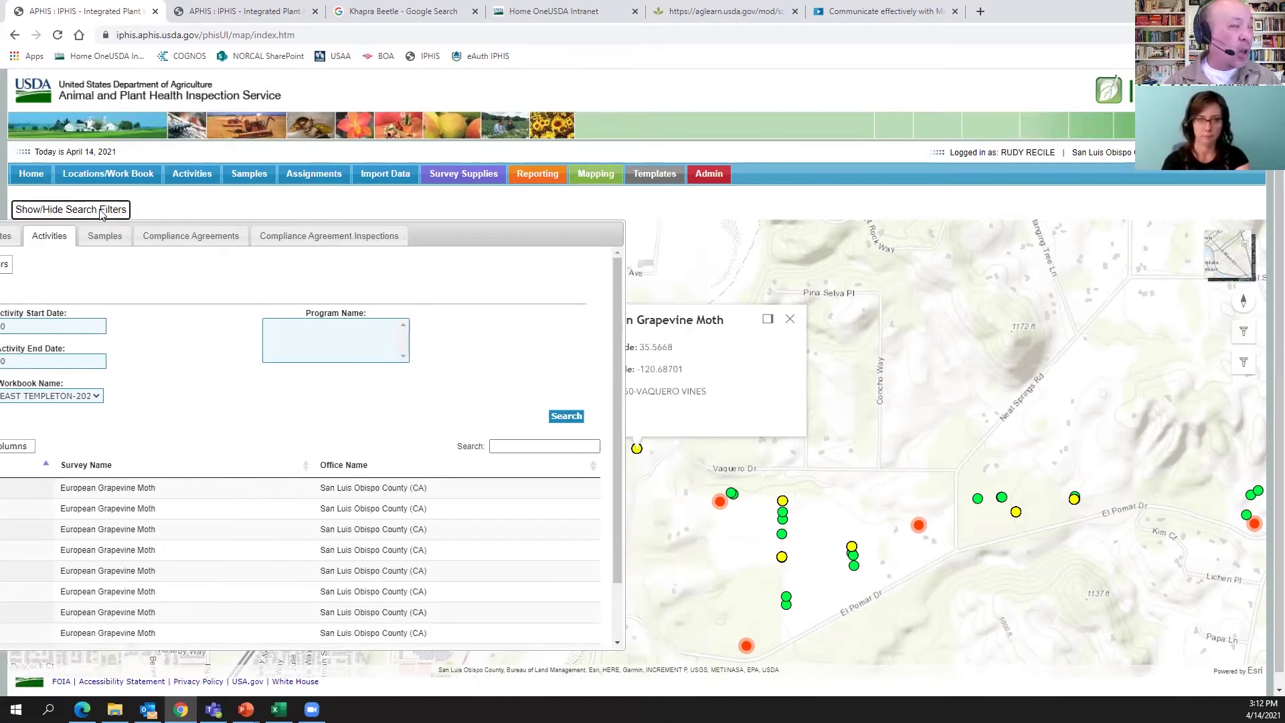
{"action": "left_click", "coordinate": [790, 320]}
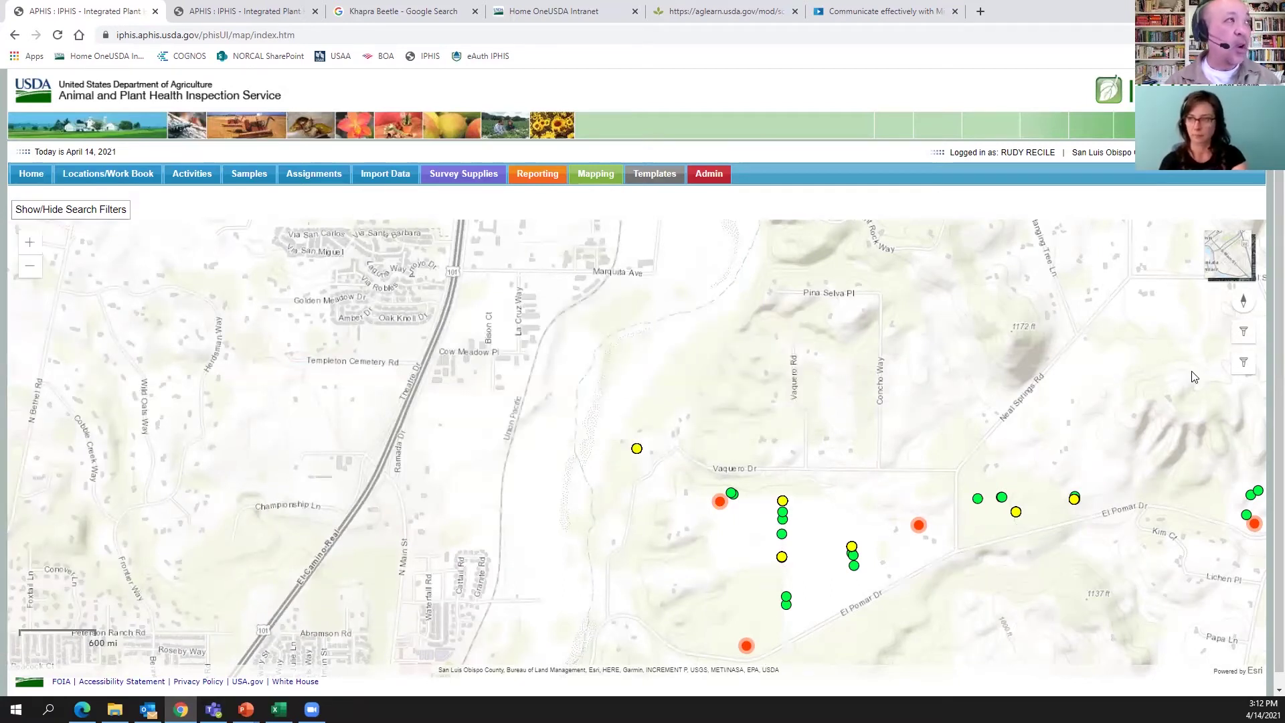
Examine how the workbook's activities are spread across the Templeton area, and review the map's legend and layer list.
{"action": "left_click", "coordinate": [29, 267]}
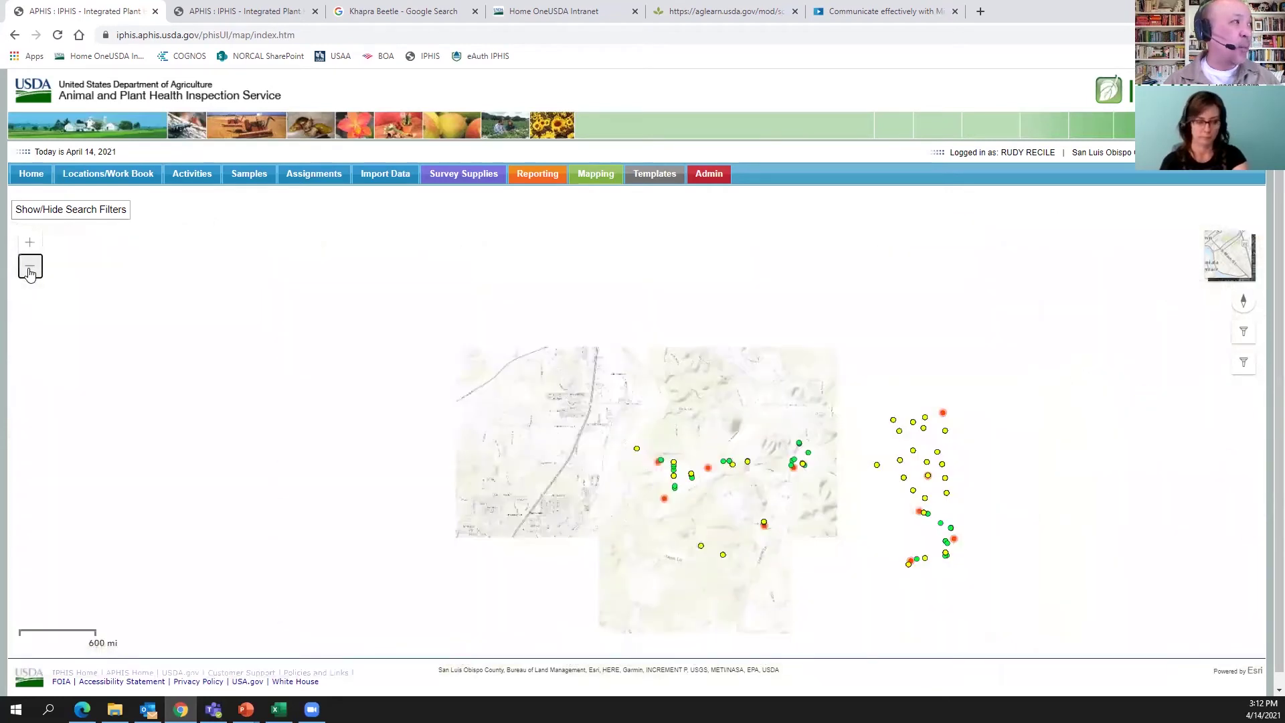
{"action": "left_click", "coordinate": [29, 250]}
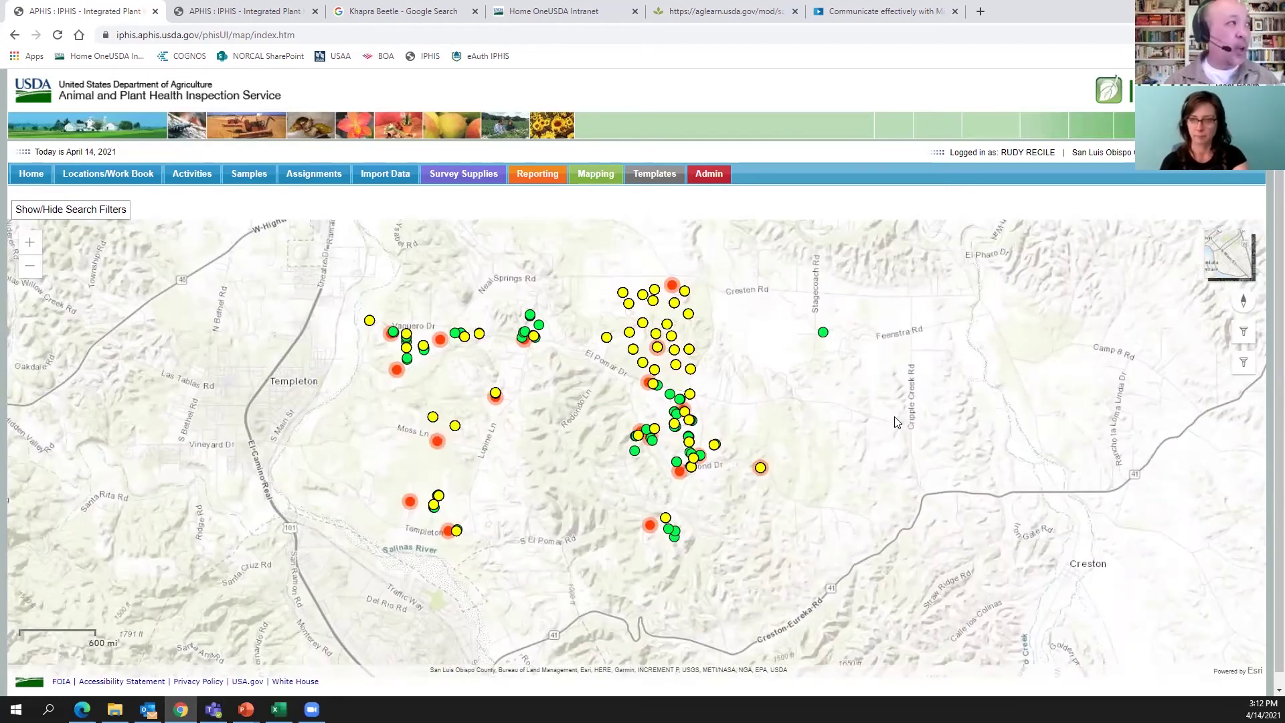
{"action": "left_click_drag", "start_coordinate": [1002, 409], "coordinate": [934, 431]}
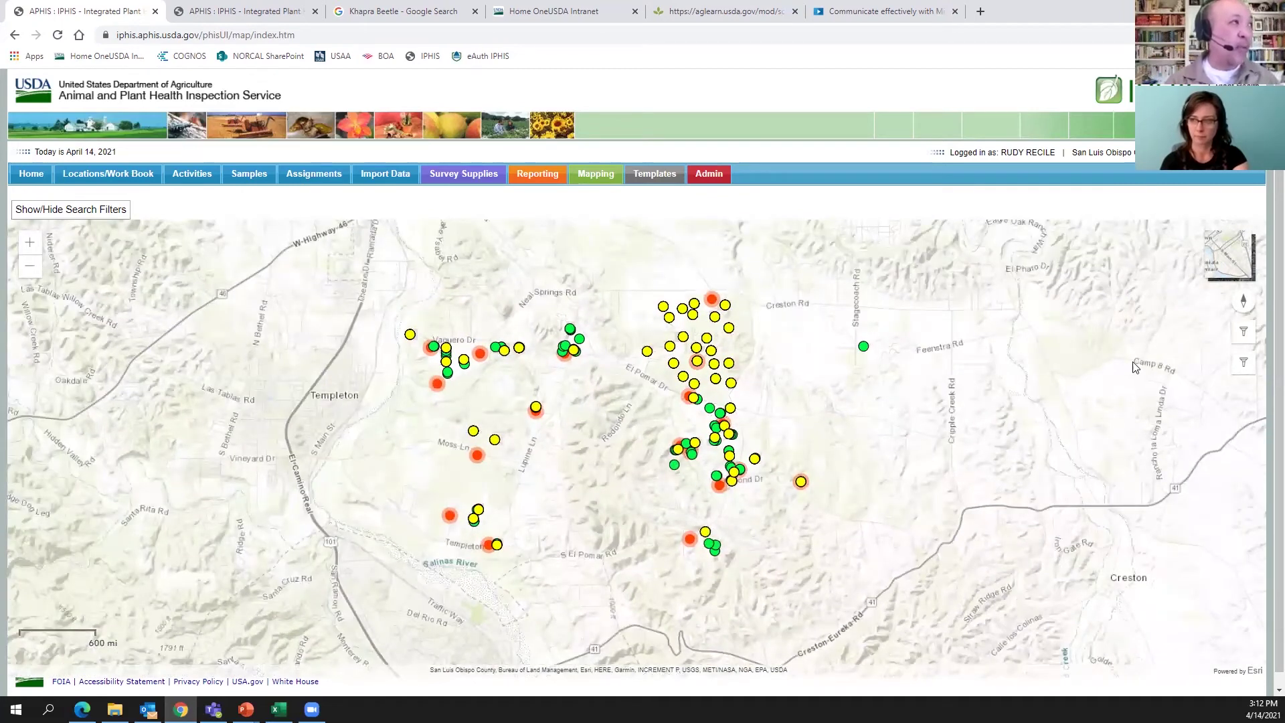
{"action": "left_click", "coordinate": [1249, 360]}
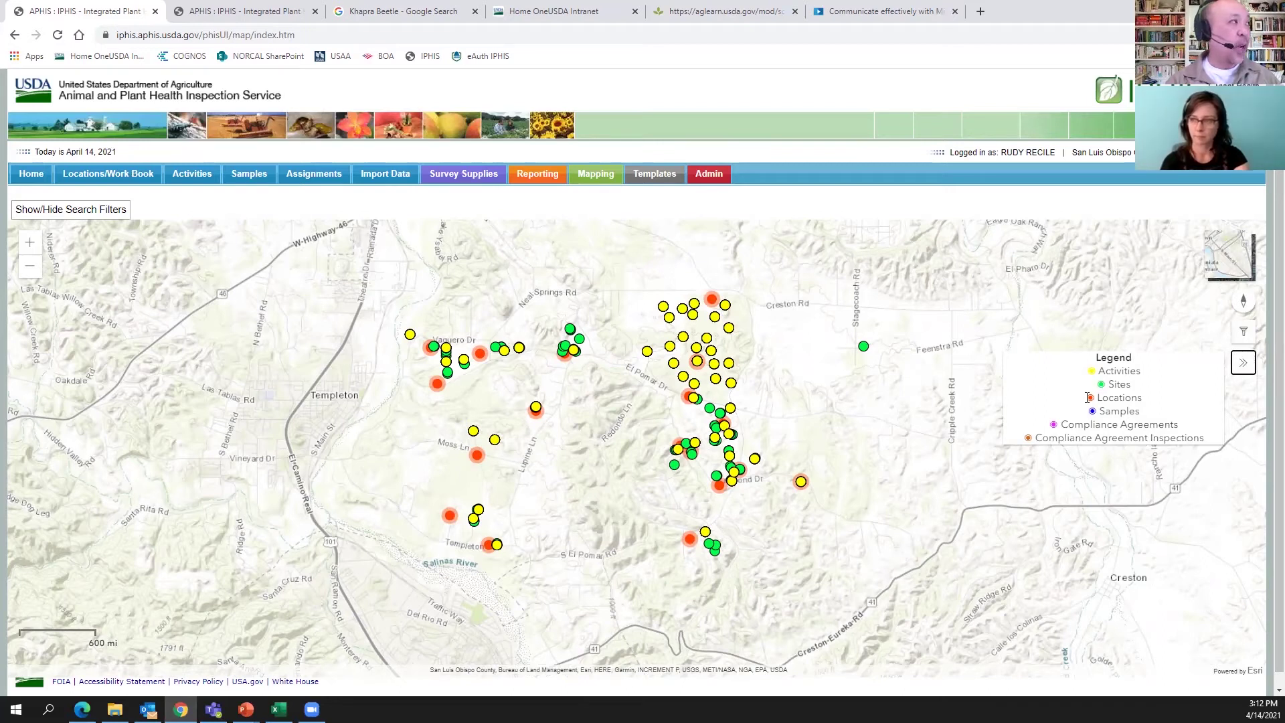
{"action": "left_click", "coordinate": [1132, 380]}
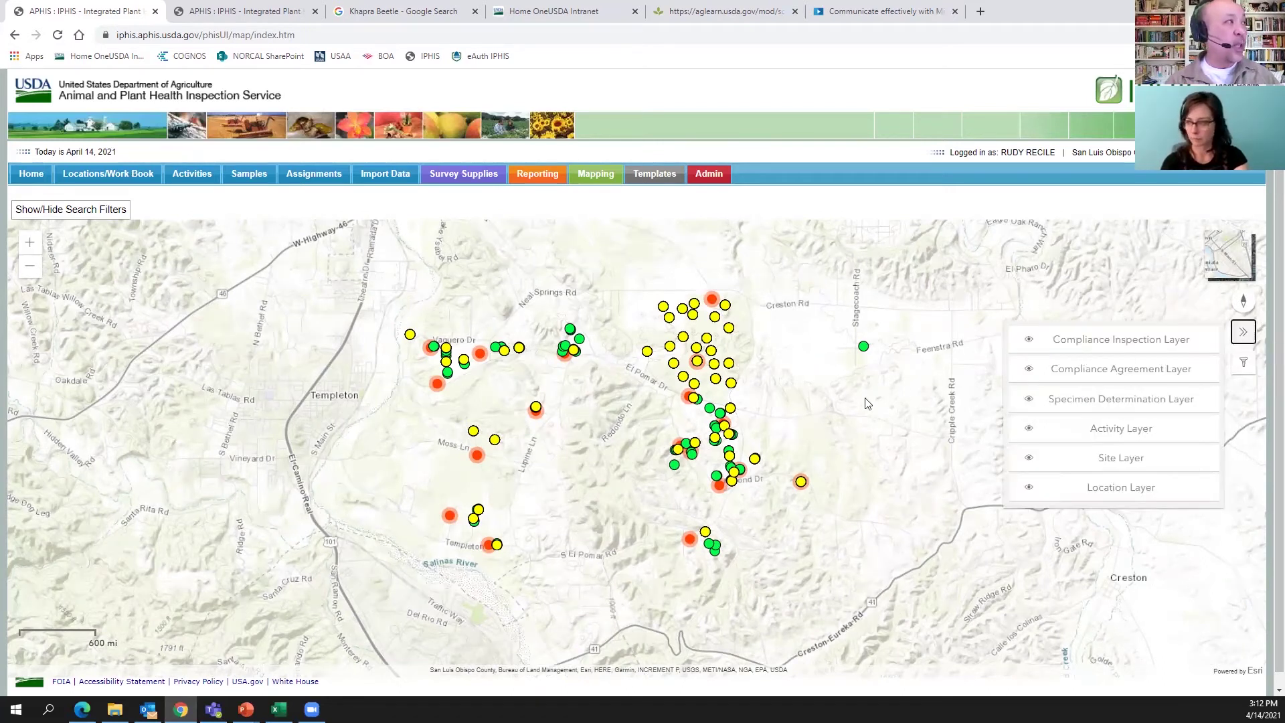
Open the European Grapevine Moth activity at GP450-Estate Vineyards for editing, review its survey fields, and save the record.
{"action": "left_click", "coordinate": [709, 341]}
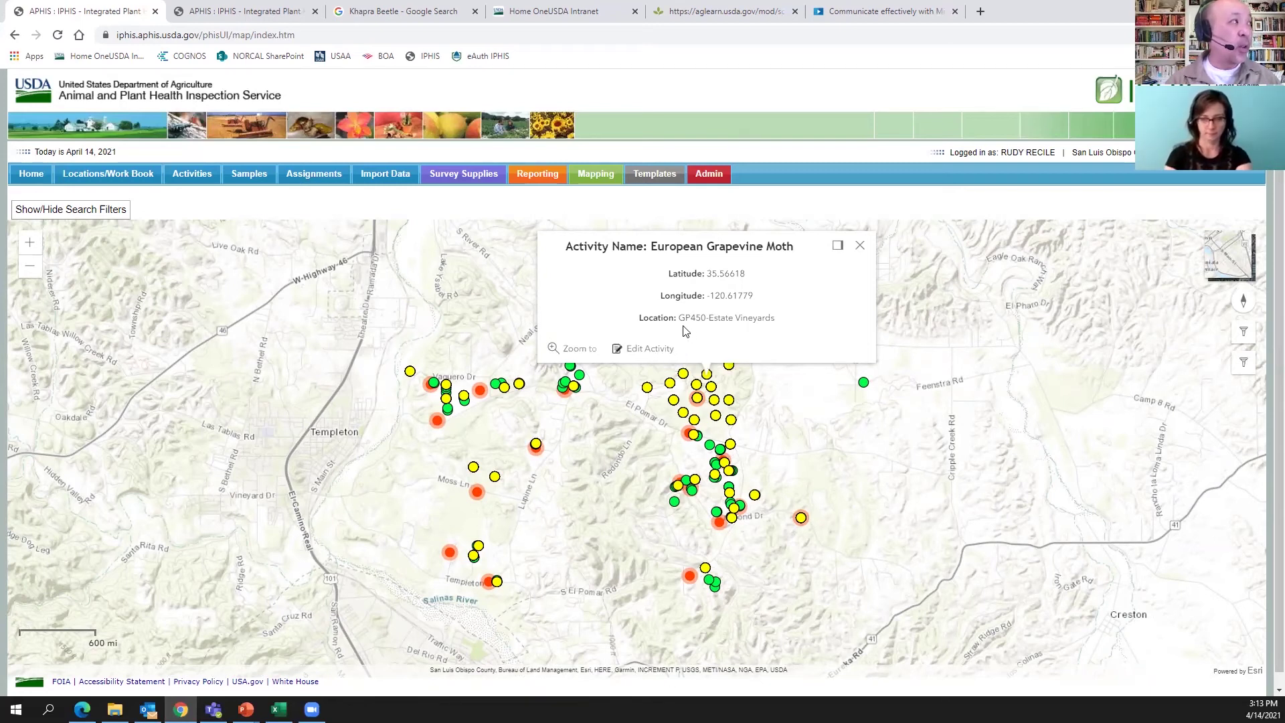
{"action": "left_click", "coordinate": [658, 350]}
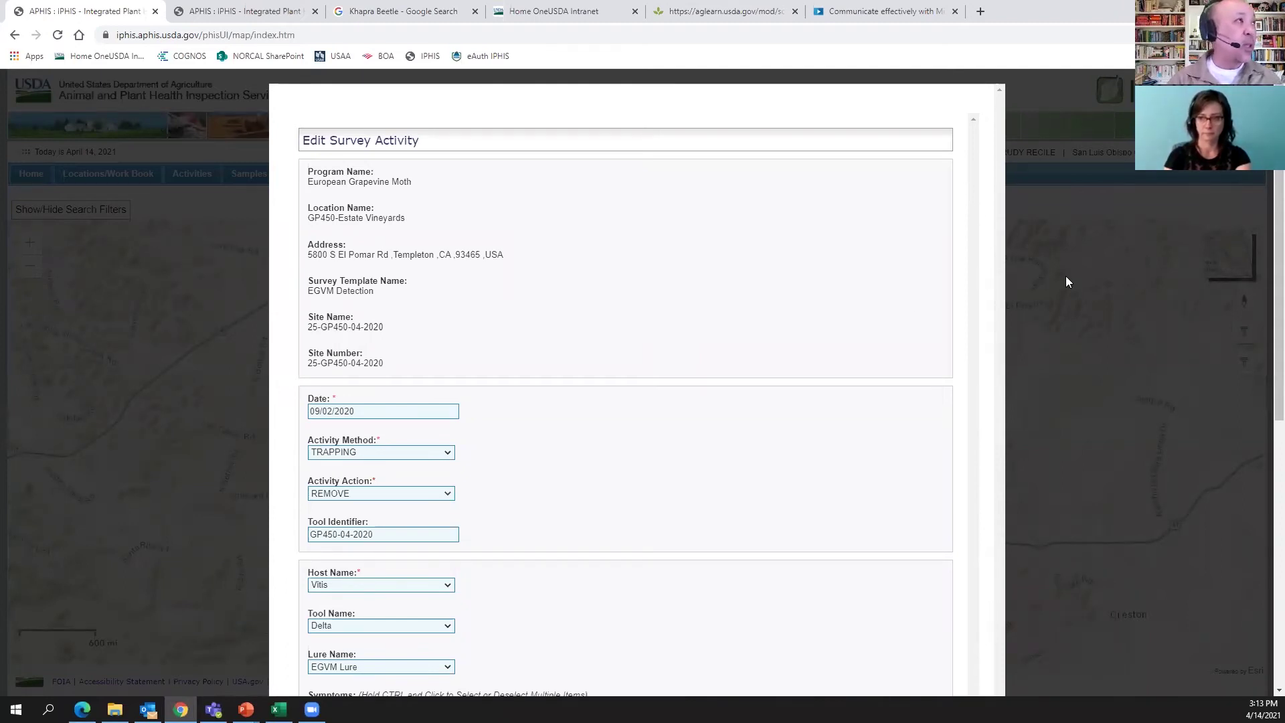
{"action": "scroll", "coordinate": [1264, 253], "scroll_direction": "down", "scroll_amount": 4}
{"action": "scroll", "coordinate": [636, 382], "scroll_direction": "down", "scroll_amount": 4}
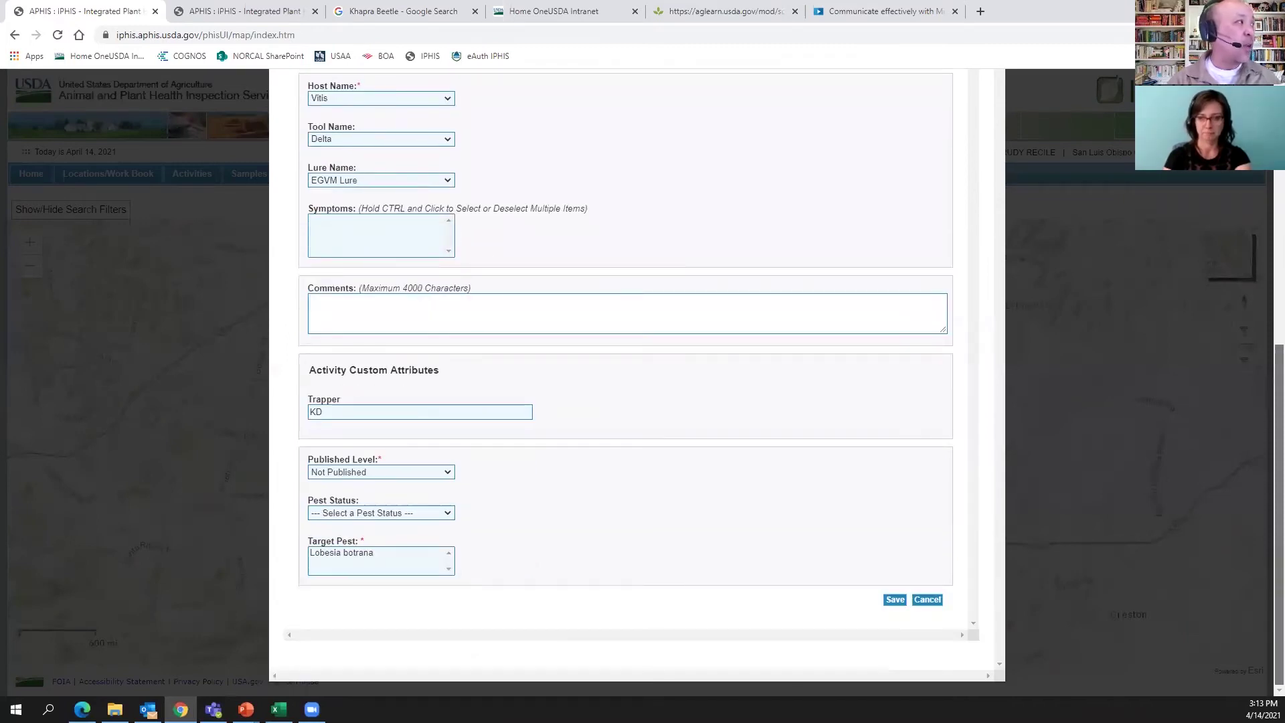
{"action": "left_click", "coordinate": [894, 634]}
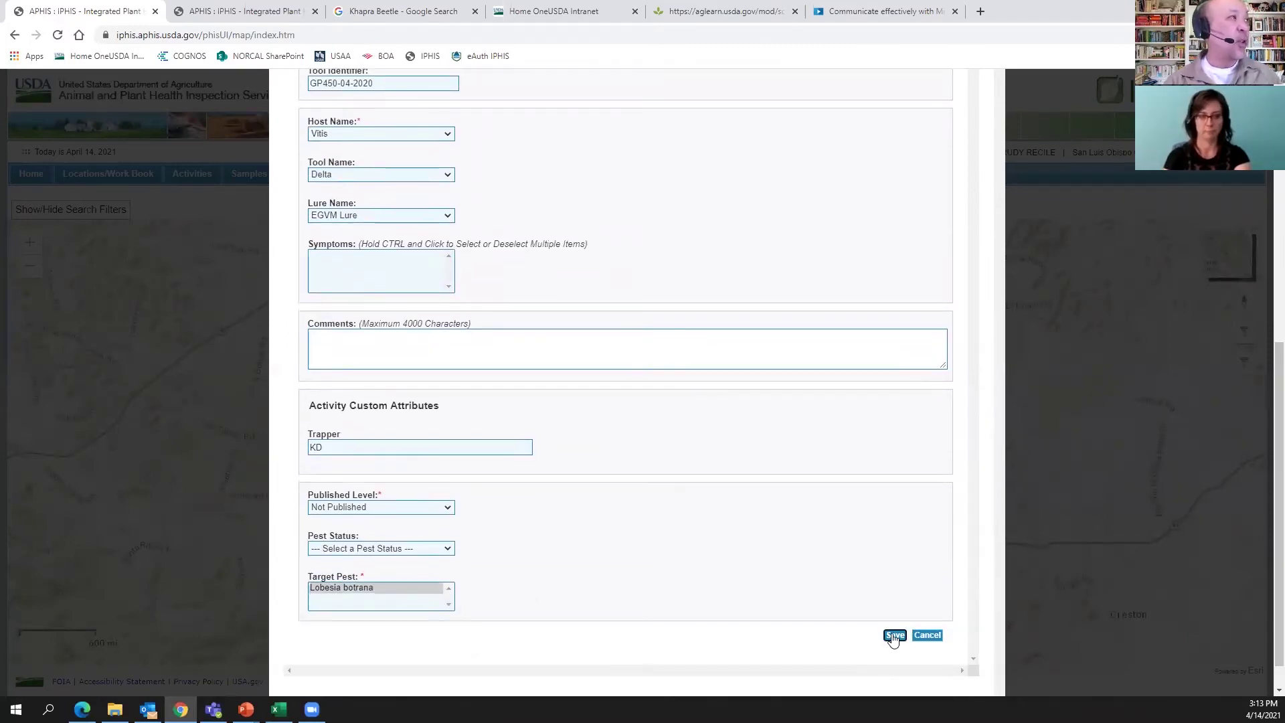
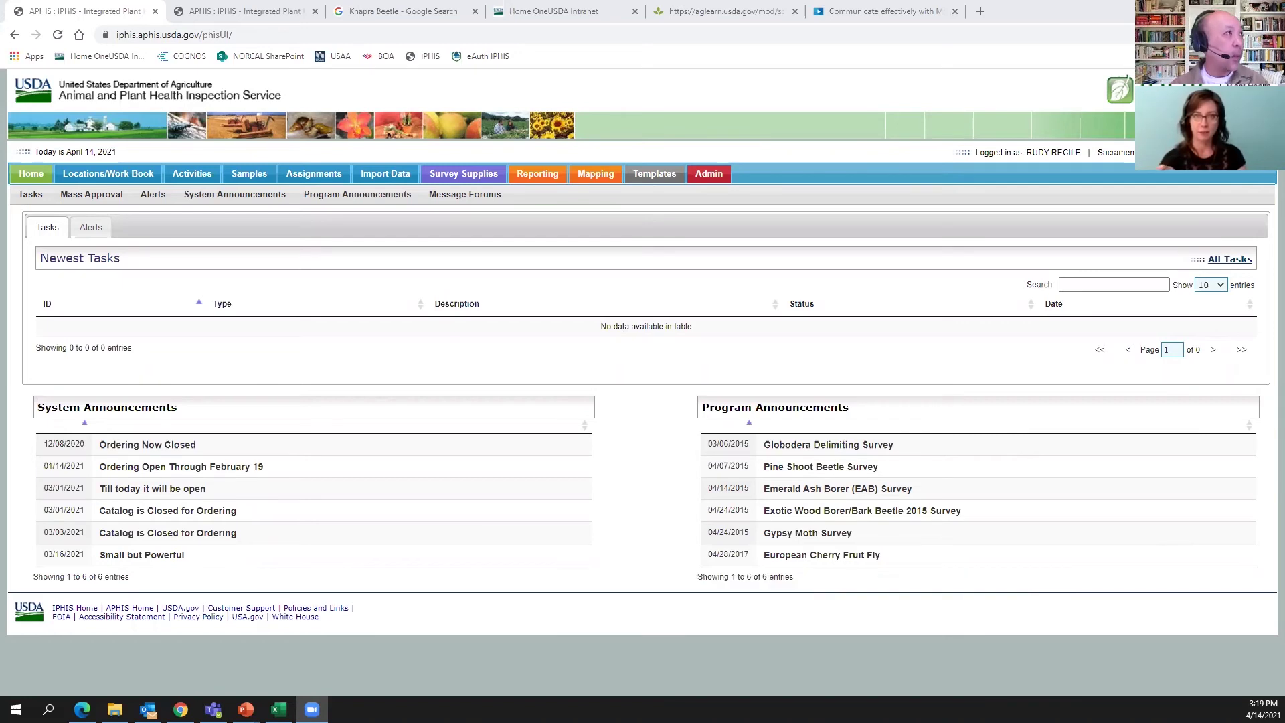
Open the map's location search, limit it to the Hines Receivers workbook, and run the search.
{"action": "left_click", "coordinate": [584, 178]}
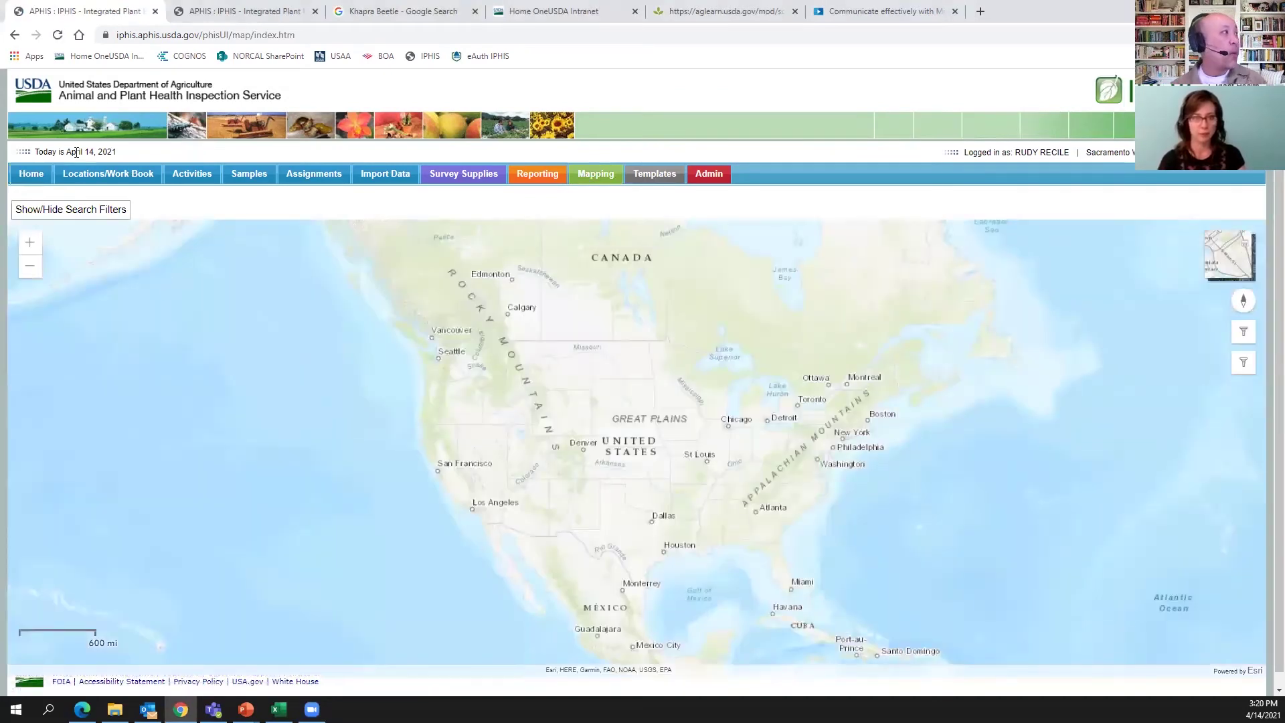
{"action": "left_click", "coordinate": [81, 212]}
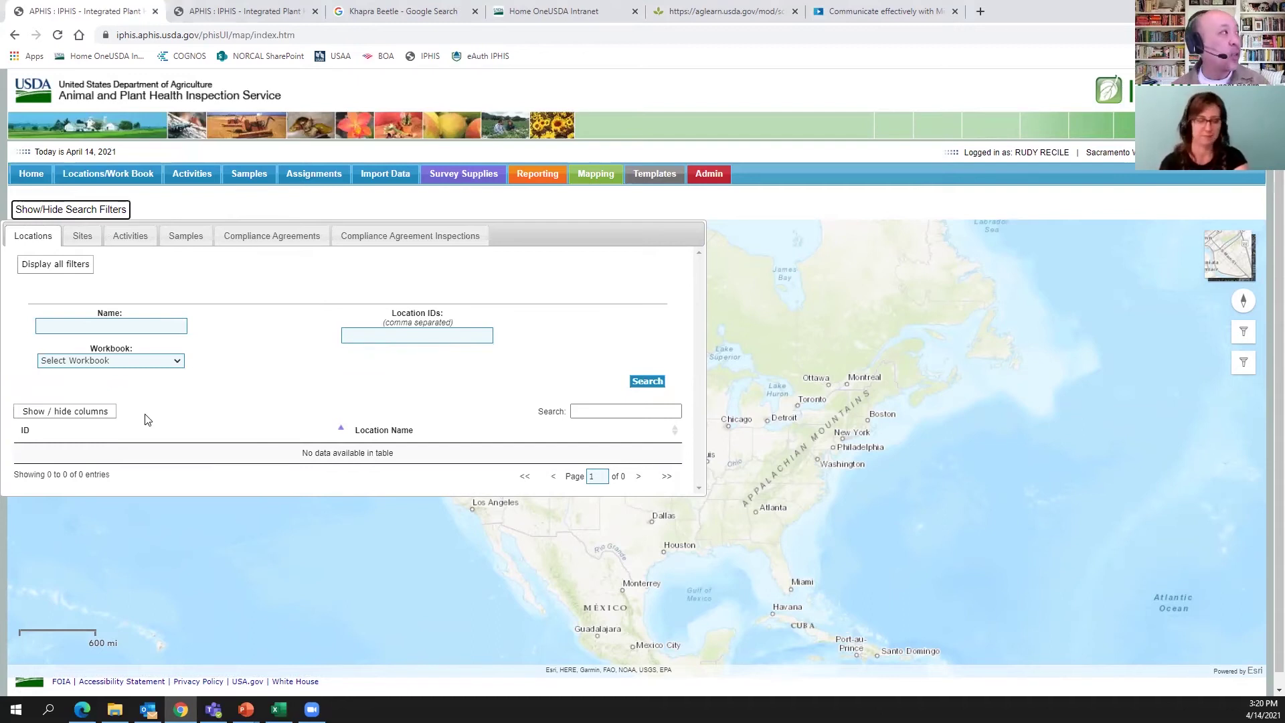
{"action": "left_click", "coordinate": [177, 362]}
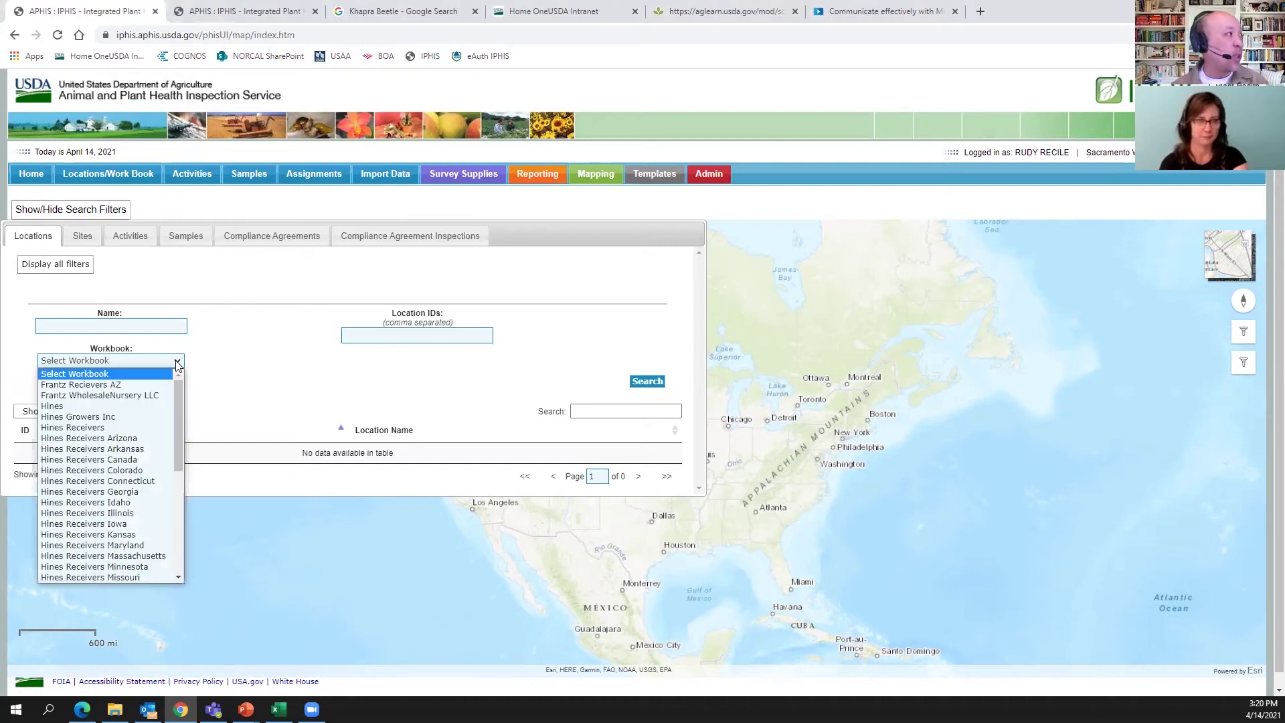
{"action": "left_click", "coordinate": [122, 429]}
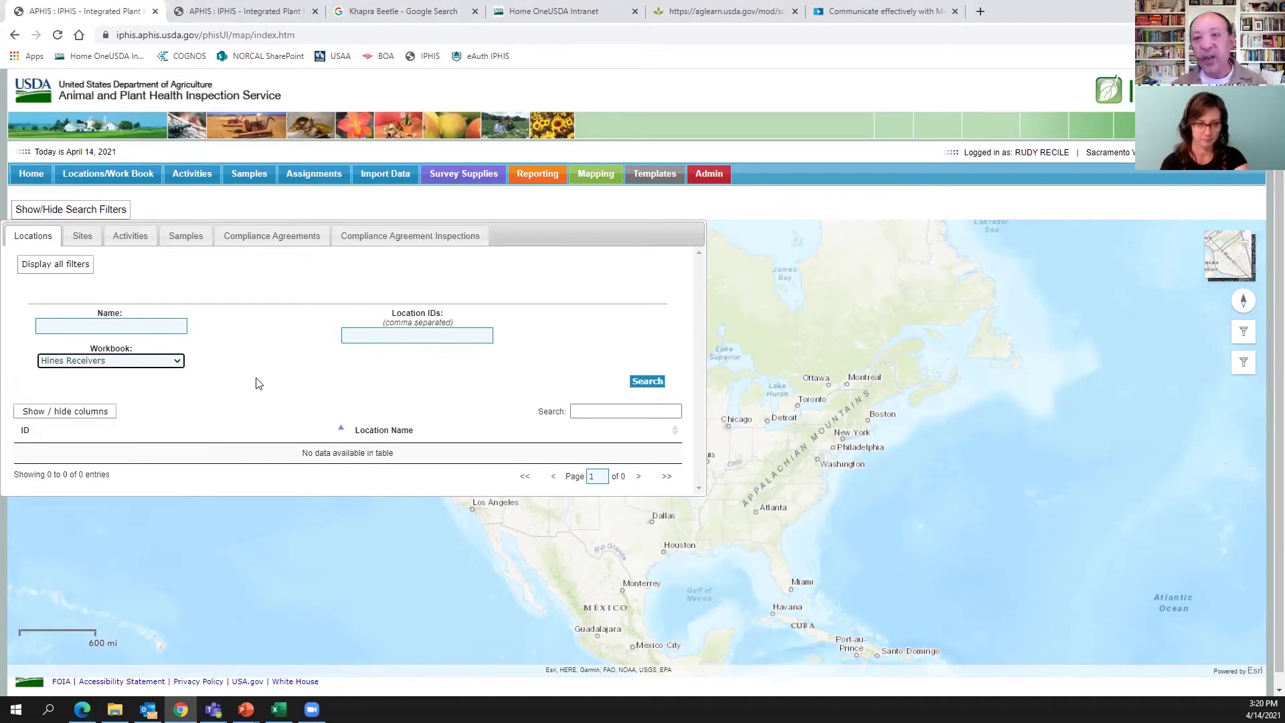
{"action": "left_click", "coordinate": [639, 383]}
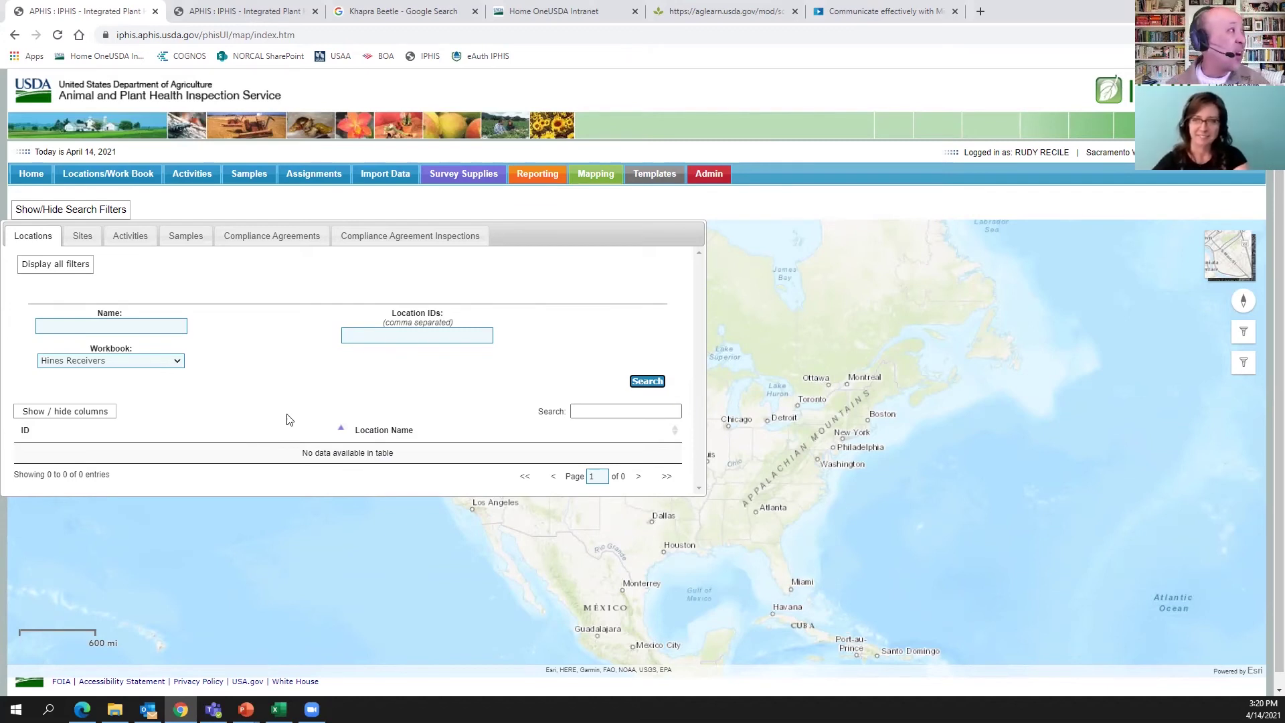
Remove the state restriction from the location search, rerun it, and dismiss the location details on the map.
{"action": "left_click", "coordinate": [79, 266]}
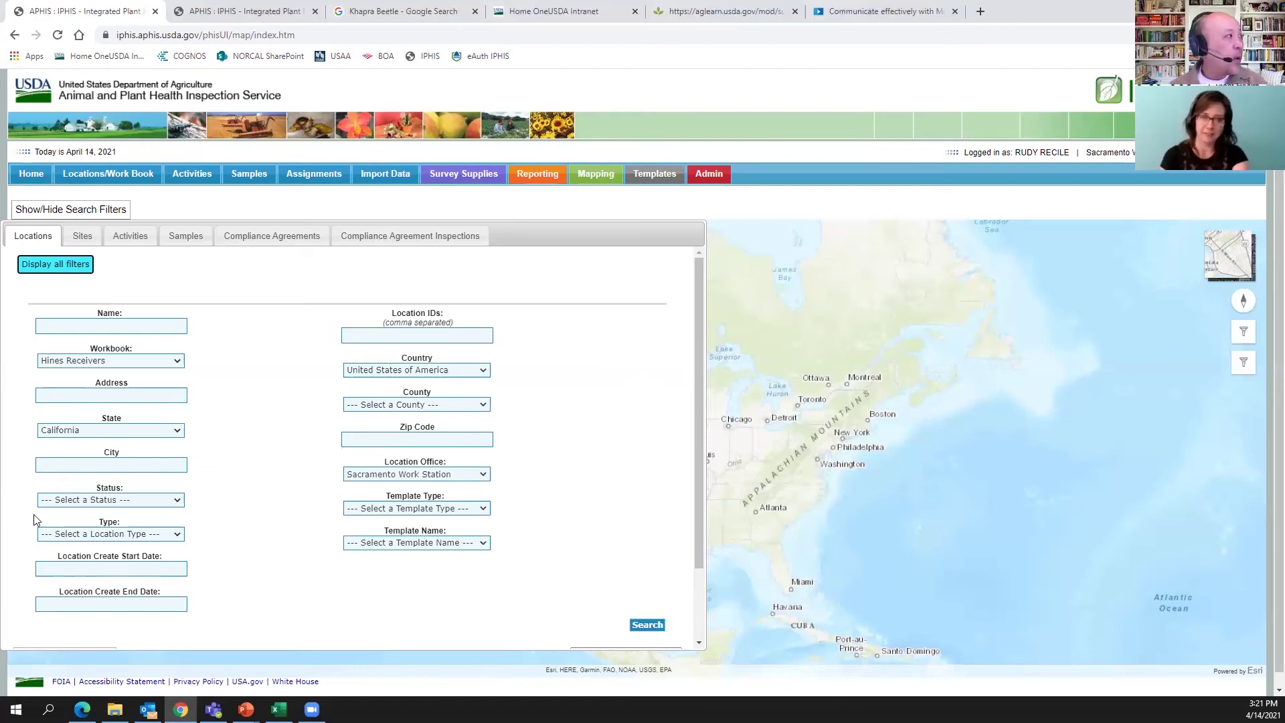
{"action": "left_click", "coordinate": [178, 432]}
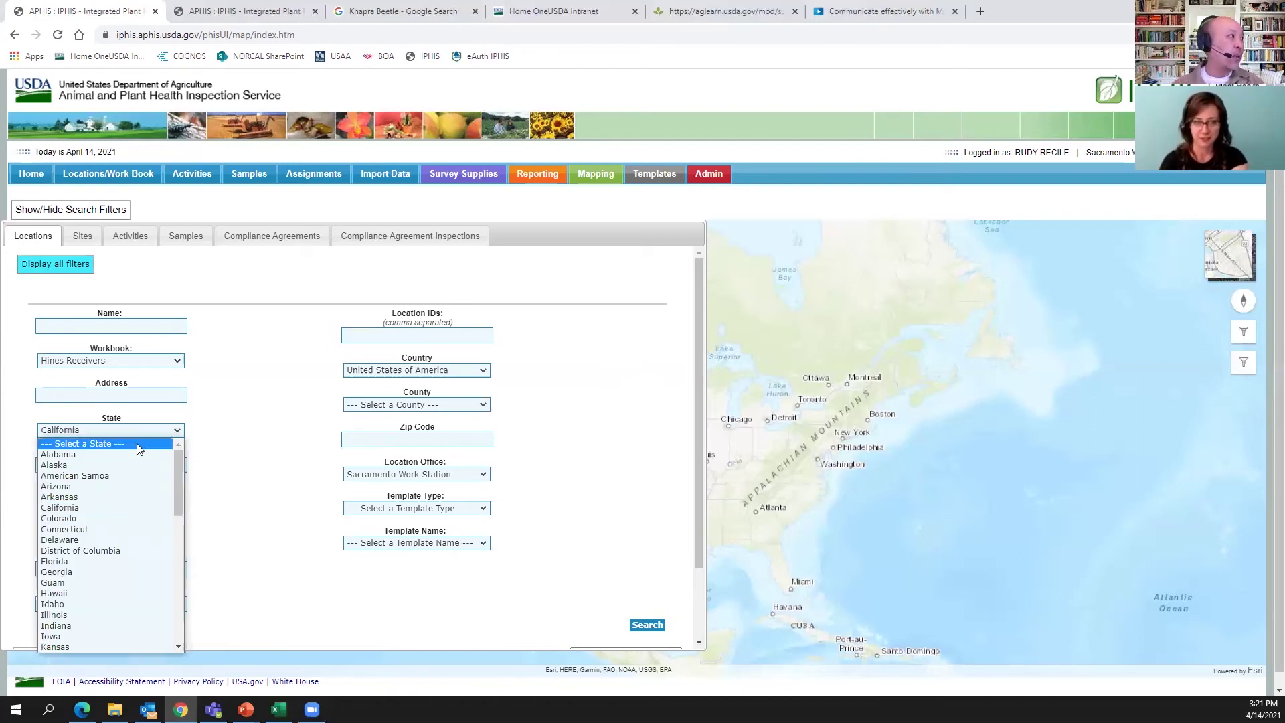
{"action": "left_click", "coordinate": [137, 443]}
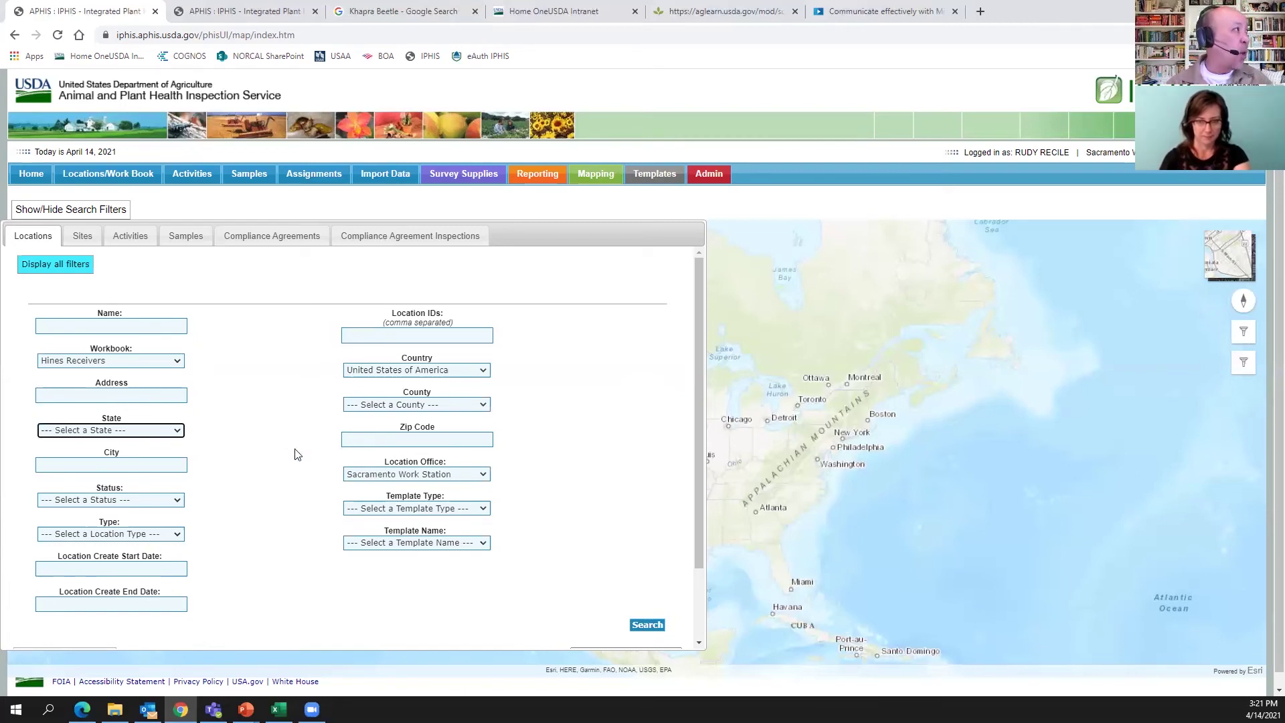
{"action": "left_click", "coordinate": [75, 264]}
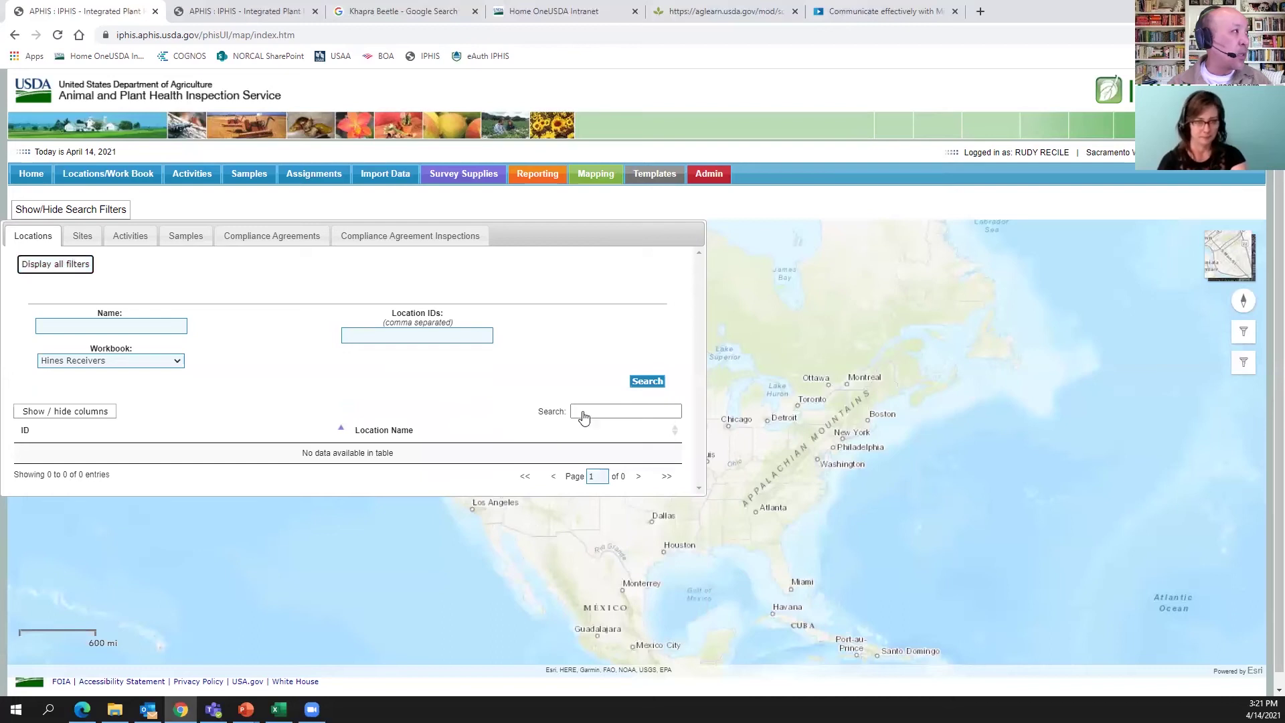
{"action": "left_click", "coordinate": [639, 385]}
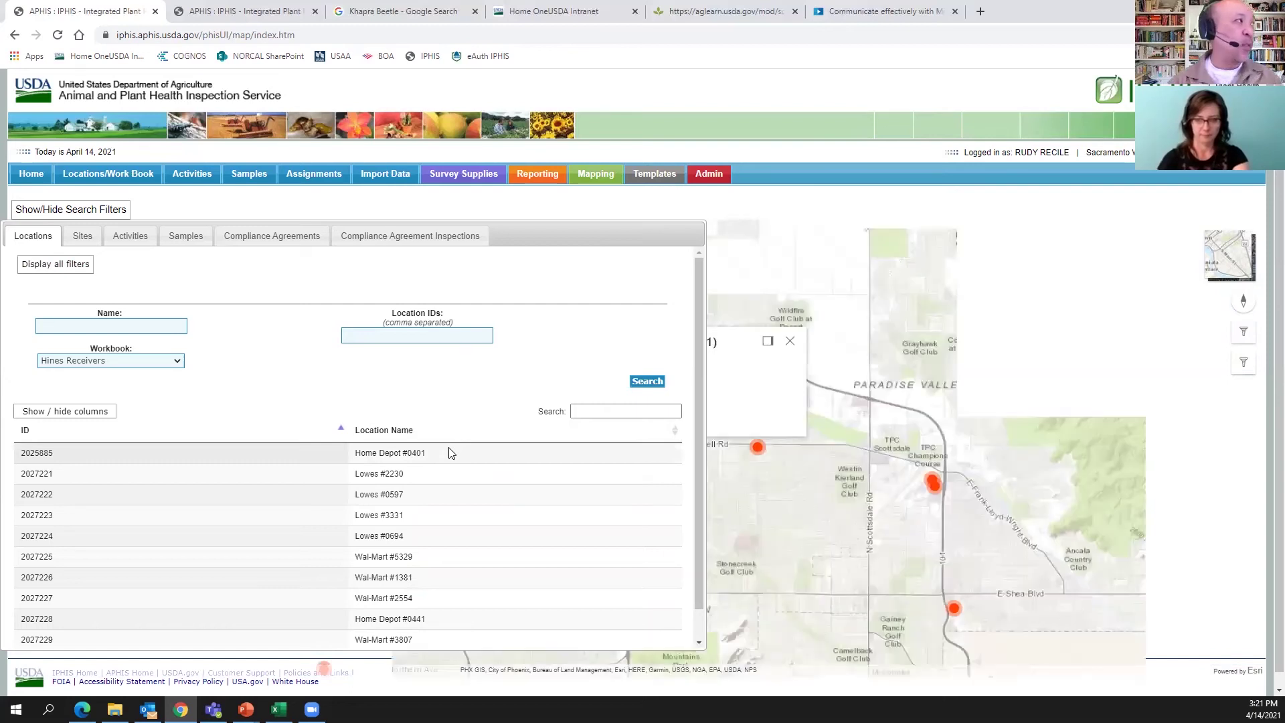
{"action": "left_click", "coordinate": [790, 345]}
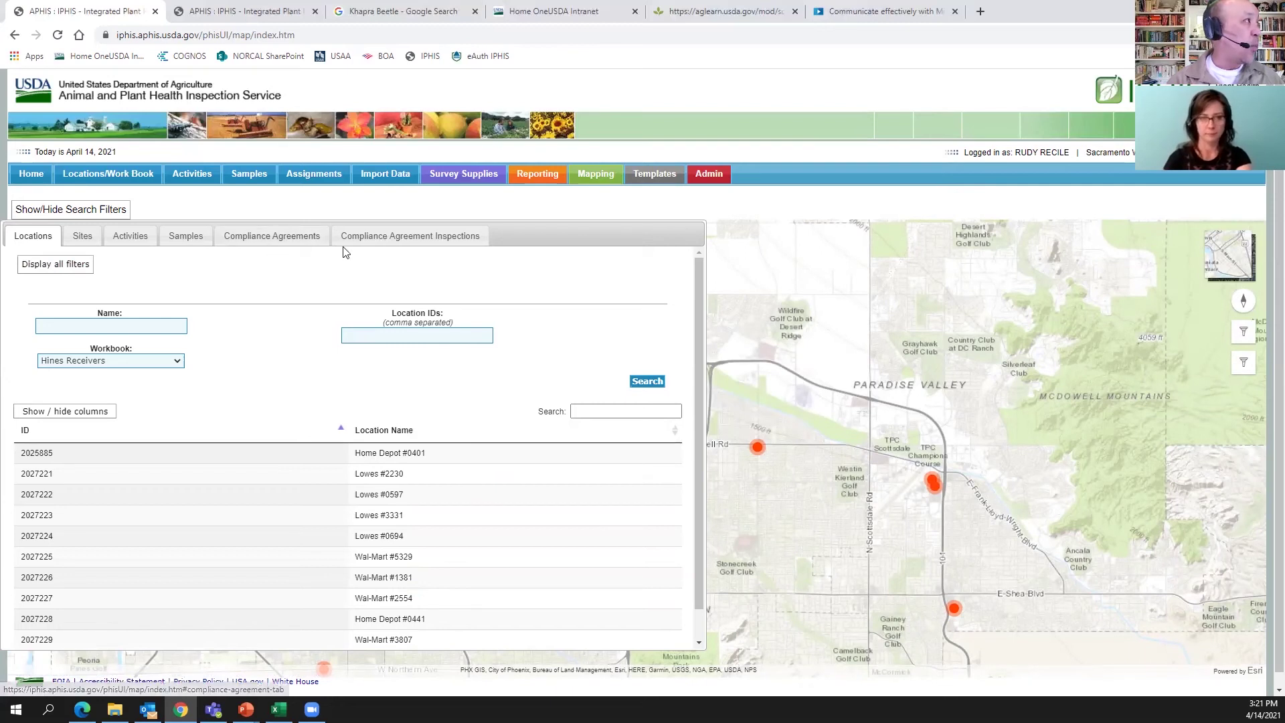
Set the compliance agreement inspection search to 01/01/2020 through 12/31/2020 and show all of its filters.
{"action": "left_click", "coordinate": [398, 243]}
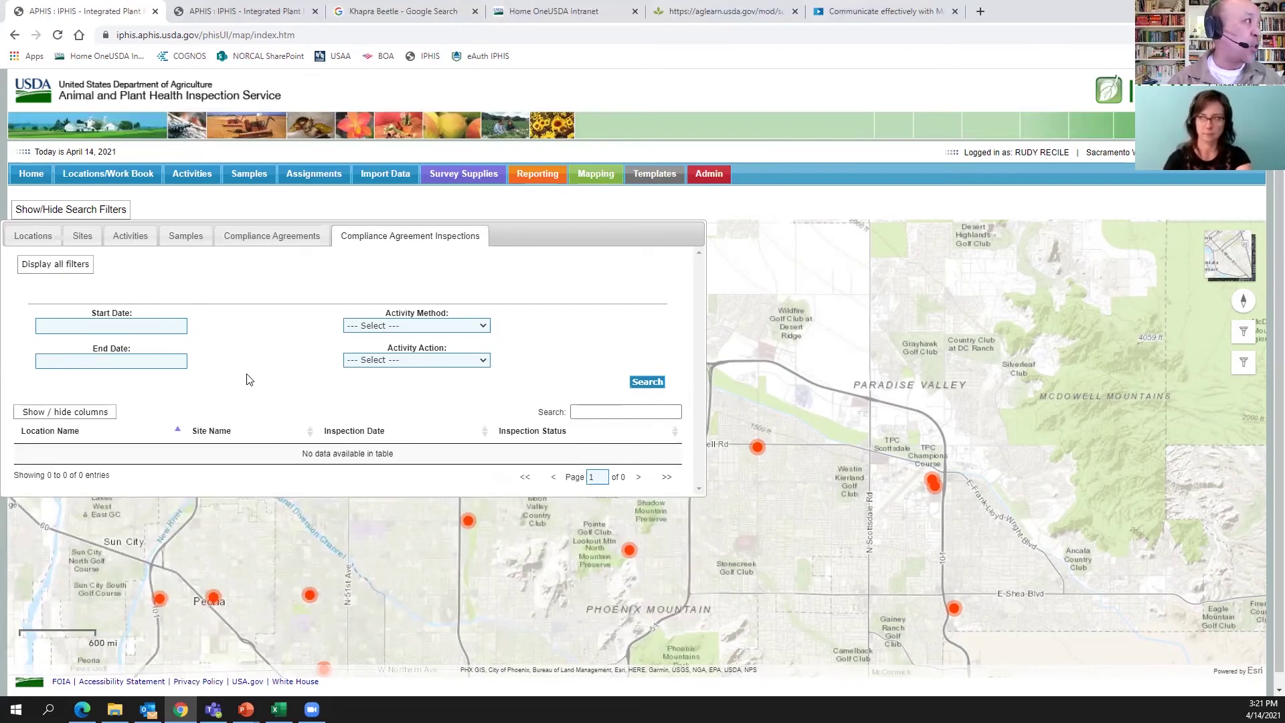
{"action": "left_click", "coordinate": [162, 327]}
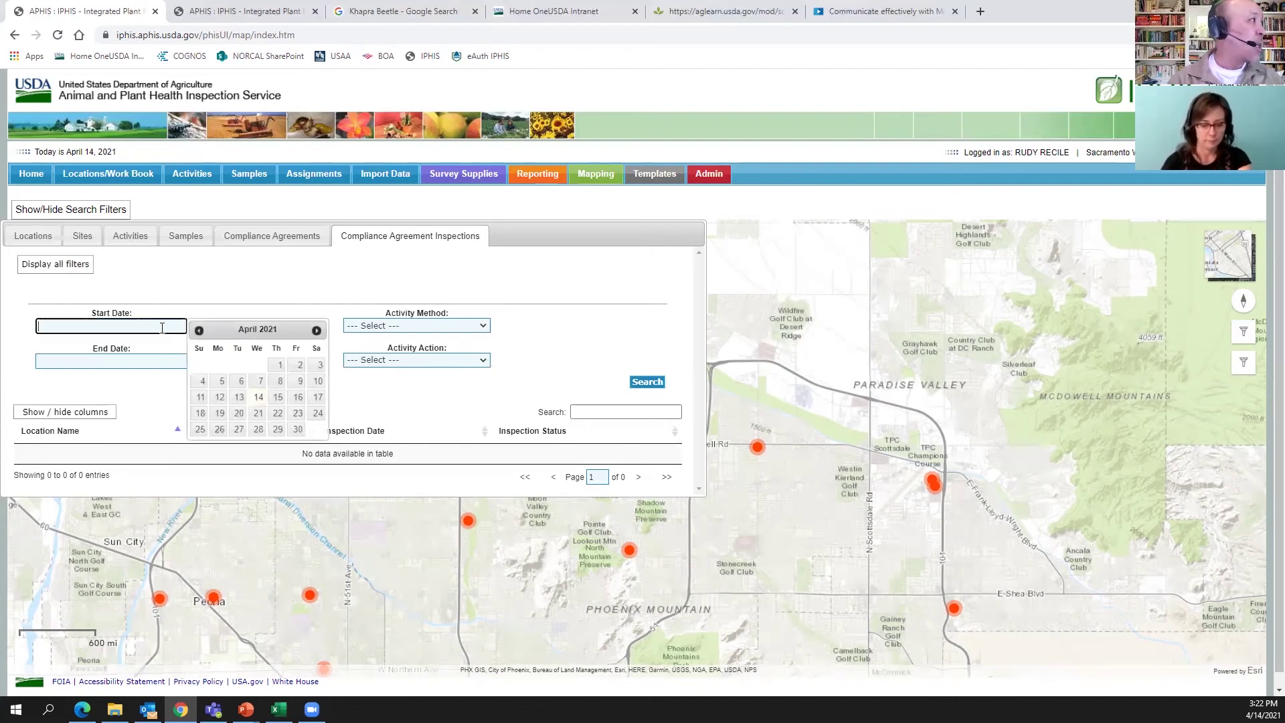
{"action": "left_click", "coordinate": [199, 331]}
{"action": "left_click", "coordinate": [221, 365]}
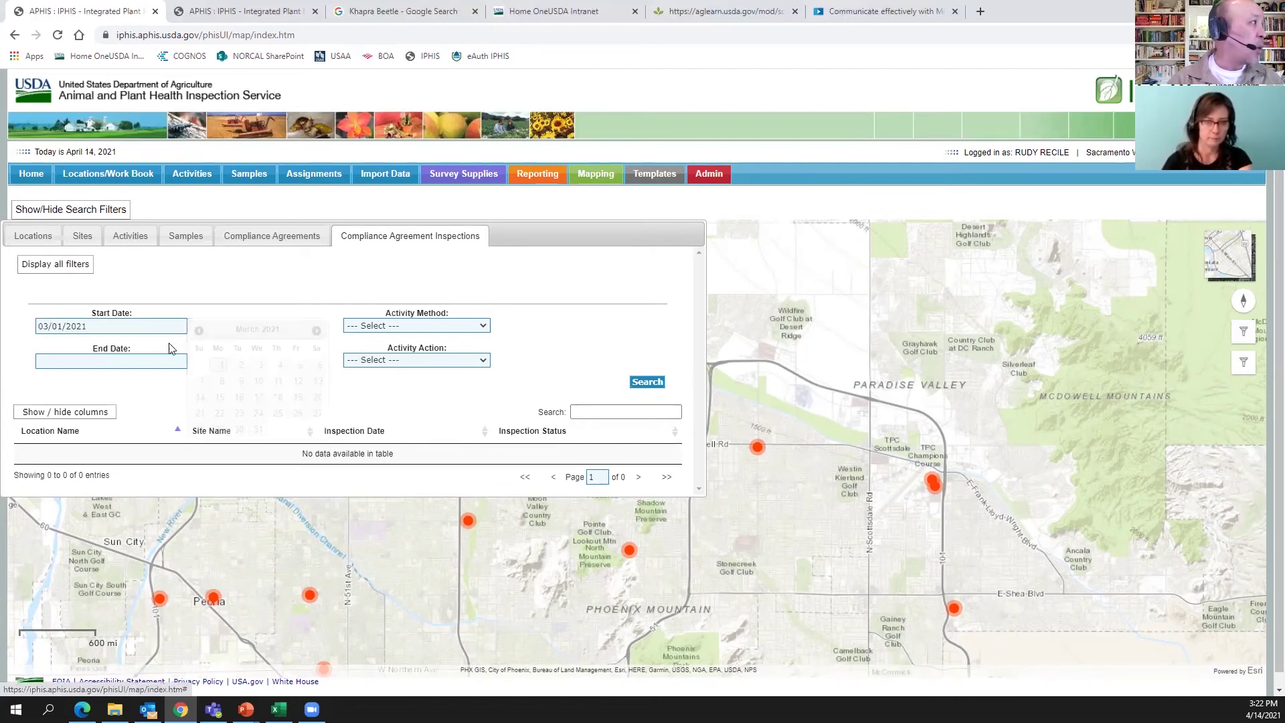
{"action": "left_click", "coordinate": [48, 327]}
{"action": "left_click", "coordinate": [199, 330]}
{"action": "left_click", "coordinate": [199, 330]}
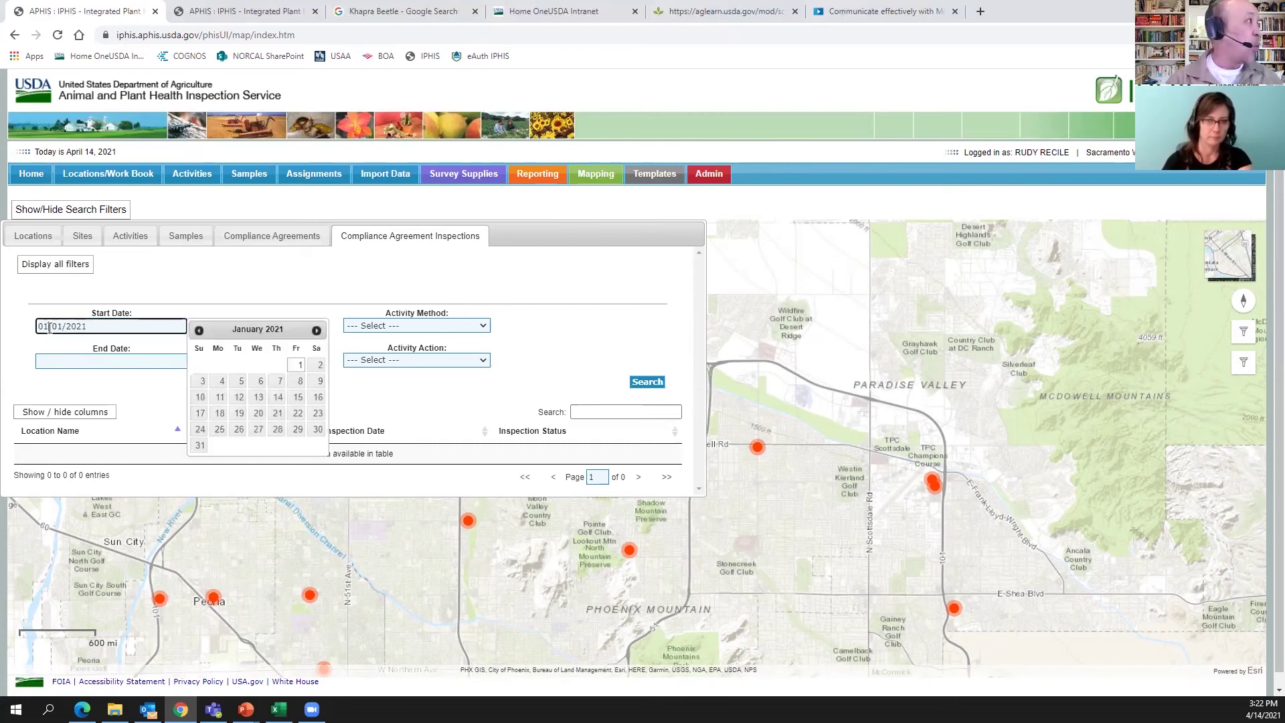
{"action": "left_click", "coordinate": [295, 365]}
{"action": "left_click", "coordinate": [62, 361]}
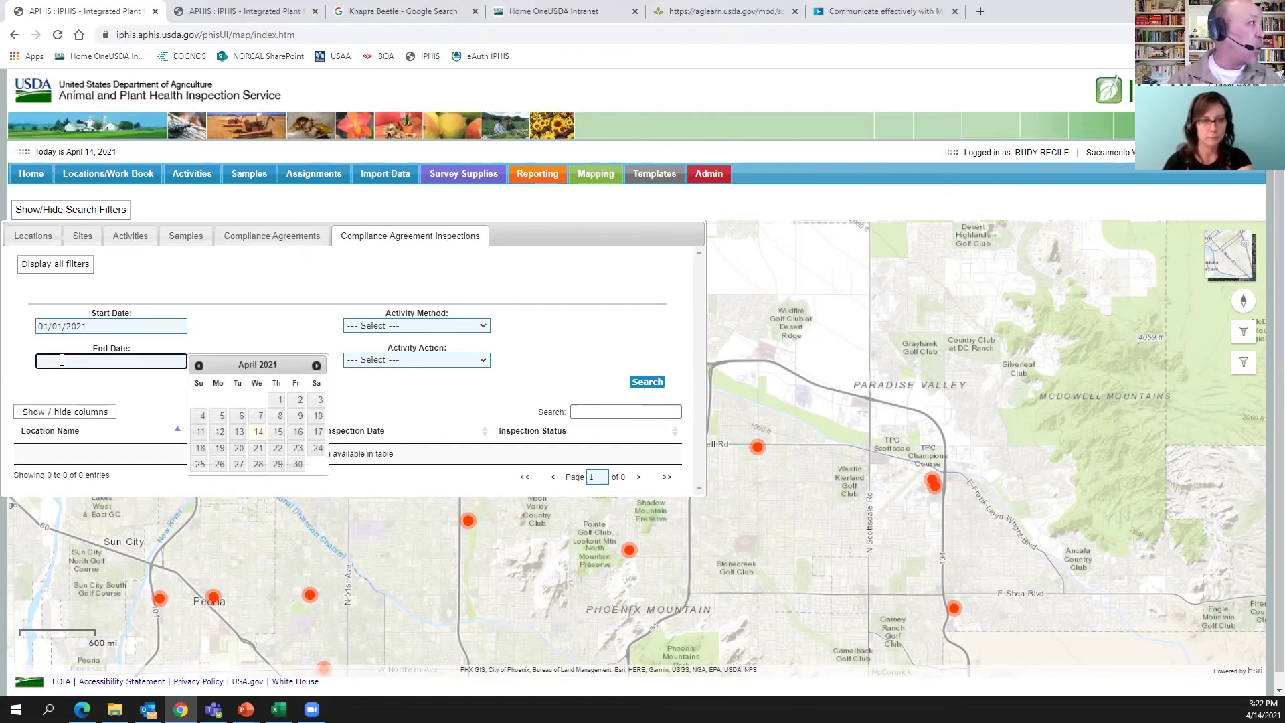
{"action": "type", "text": "12/31/2020"}
{"action": "left_click", "coordinate": [225, 346]}
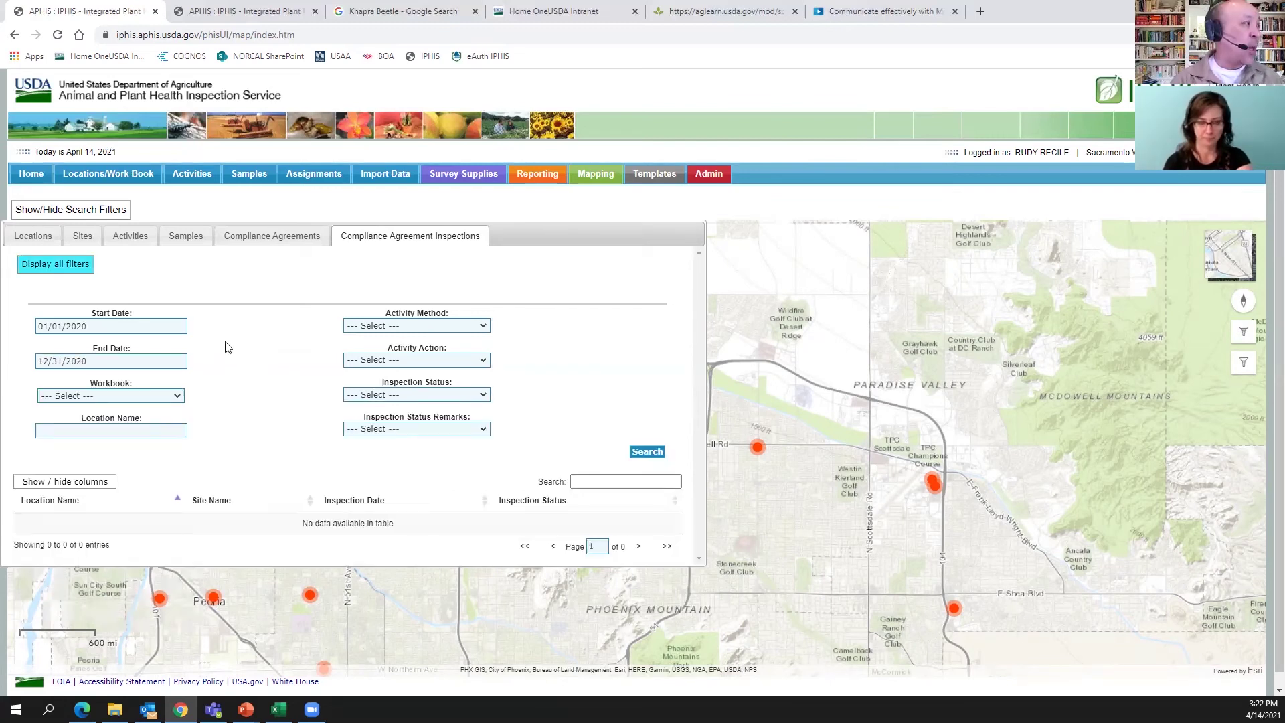
Limit the compliance agreement inspection search to the Hines Receivers workbook and run it.
{"action": "left_click", "coordinate": [178, 396]}
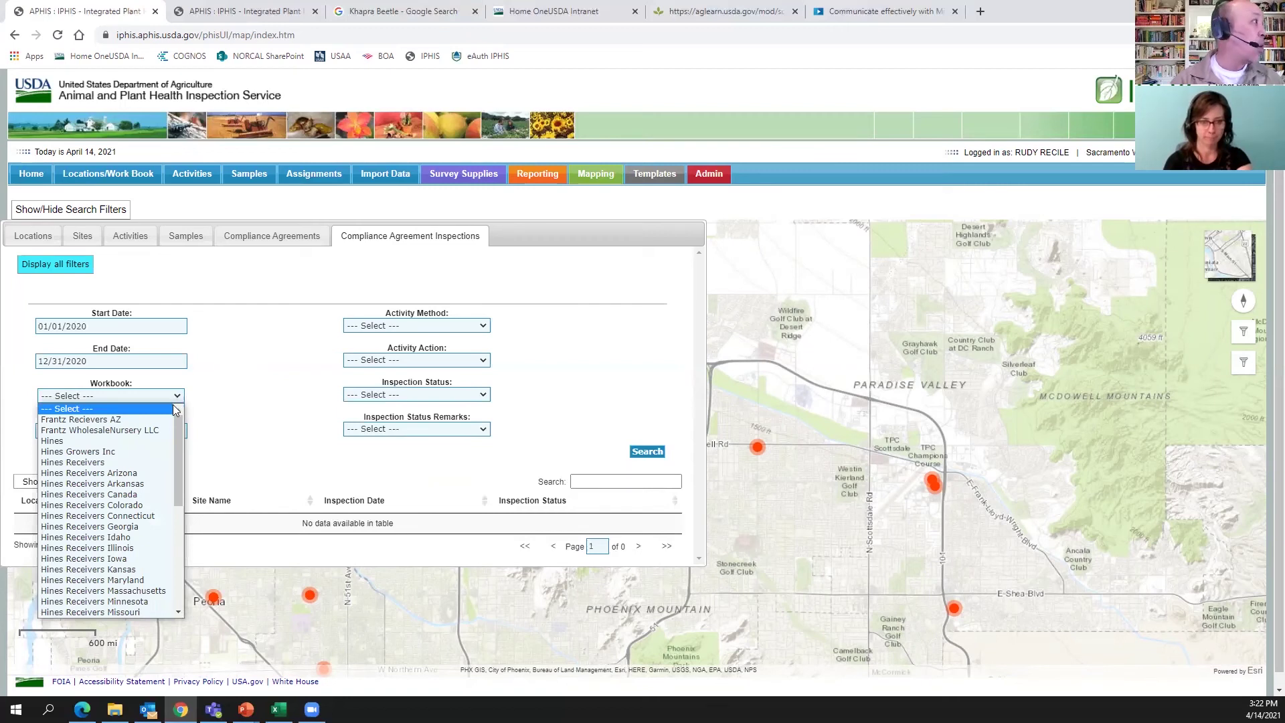
{"action": "key", "text": "Escape"}
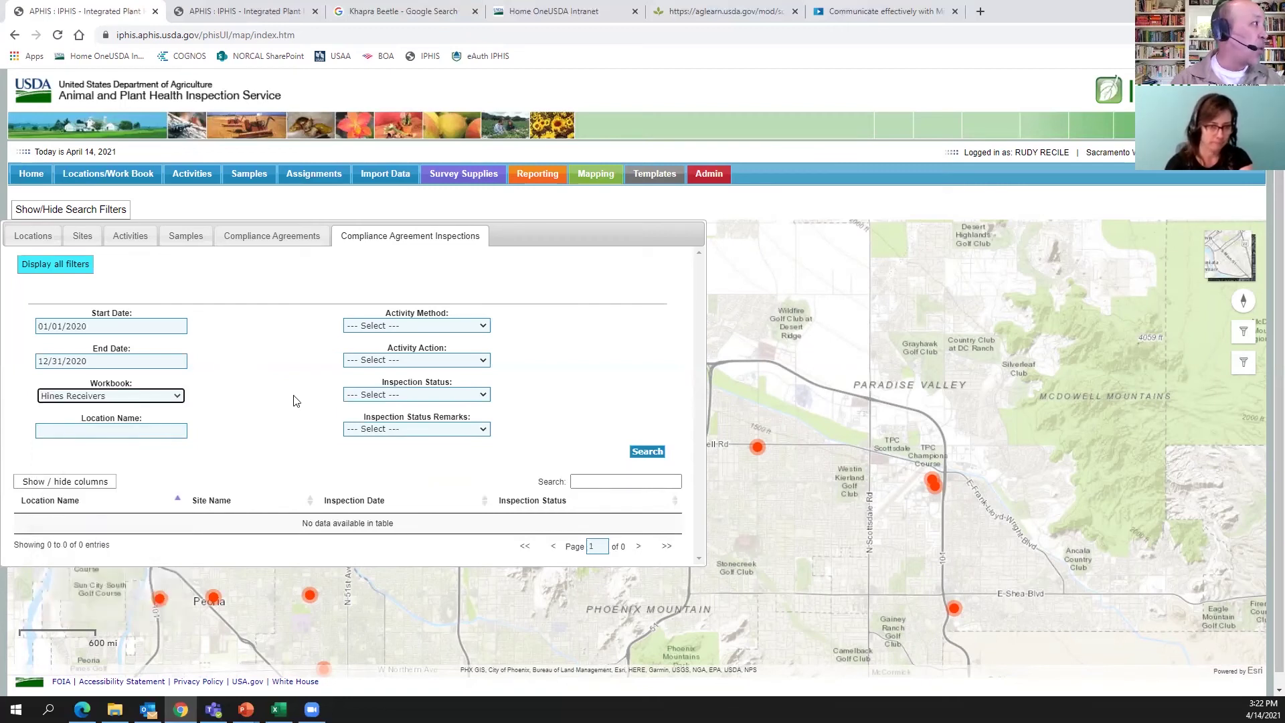
{"action": "left_click", "coordinate": [637, 455]}
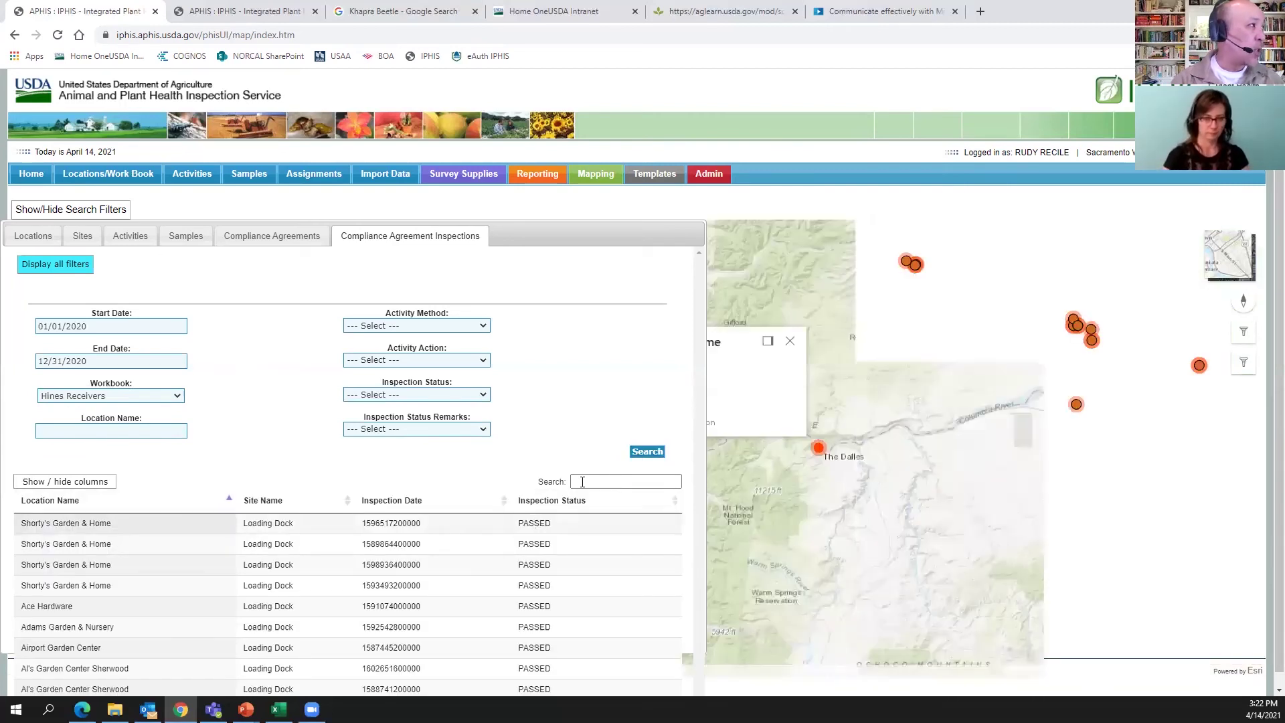
{"action": "left_click", "coordinate": [773, 343]}
Examine the plotted locations and inspections across the United States, with the map legend shown.
{"action": "left_click", "coordinate": [30, 268]}
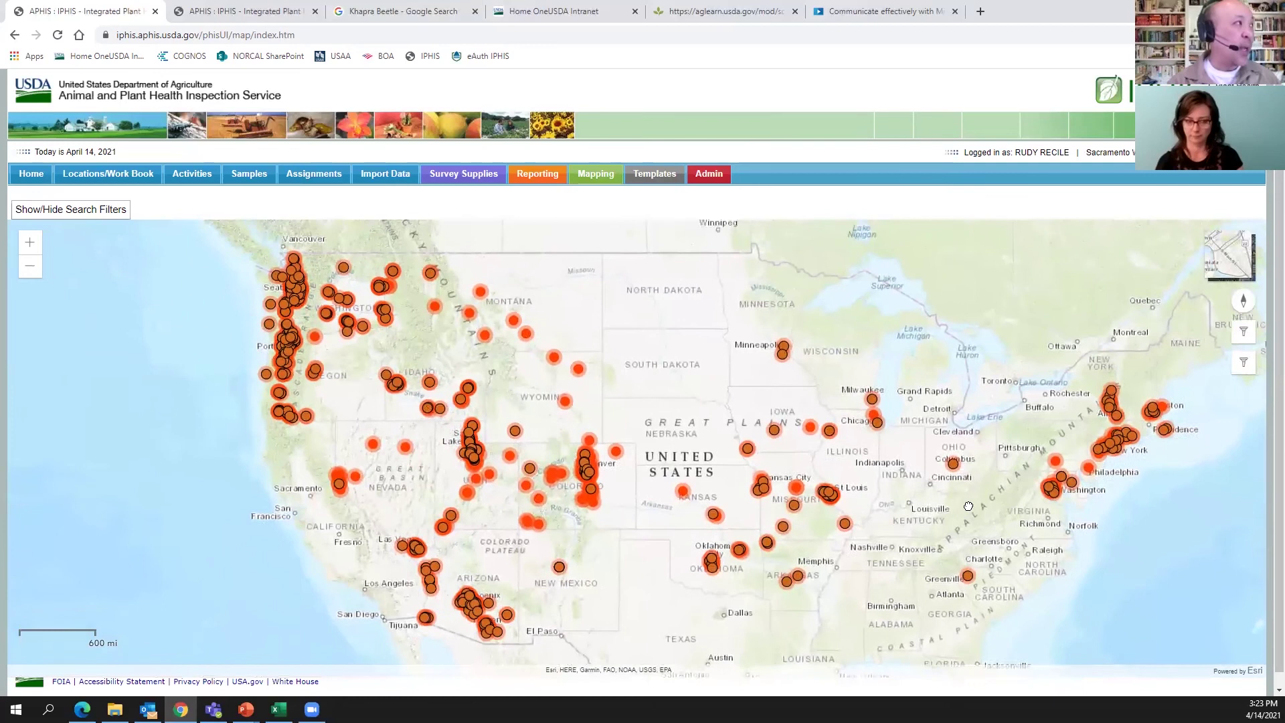
{"action": "left_click_drag", "start_coordinate": [969, 507], "coordinate": [976, 522]}
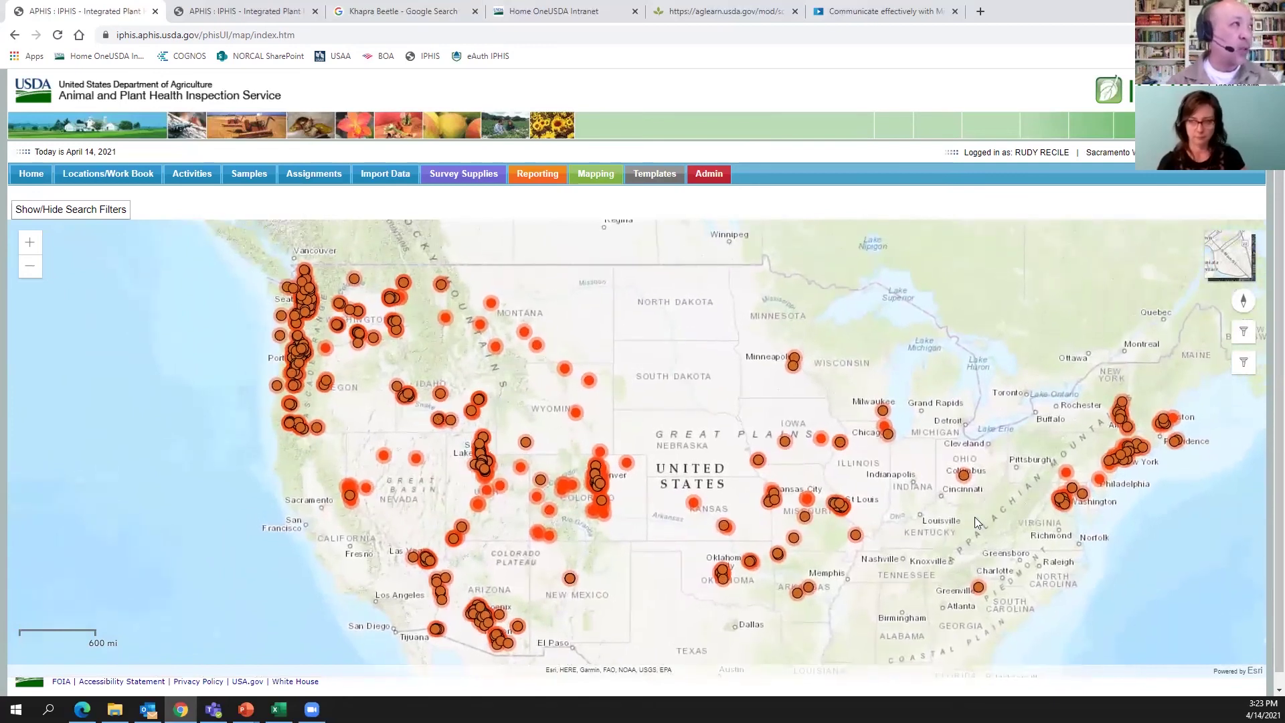
{"action": "left_click", "coordinate": [1244, 363]}
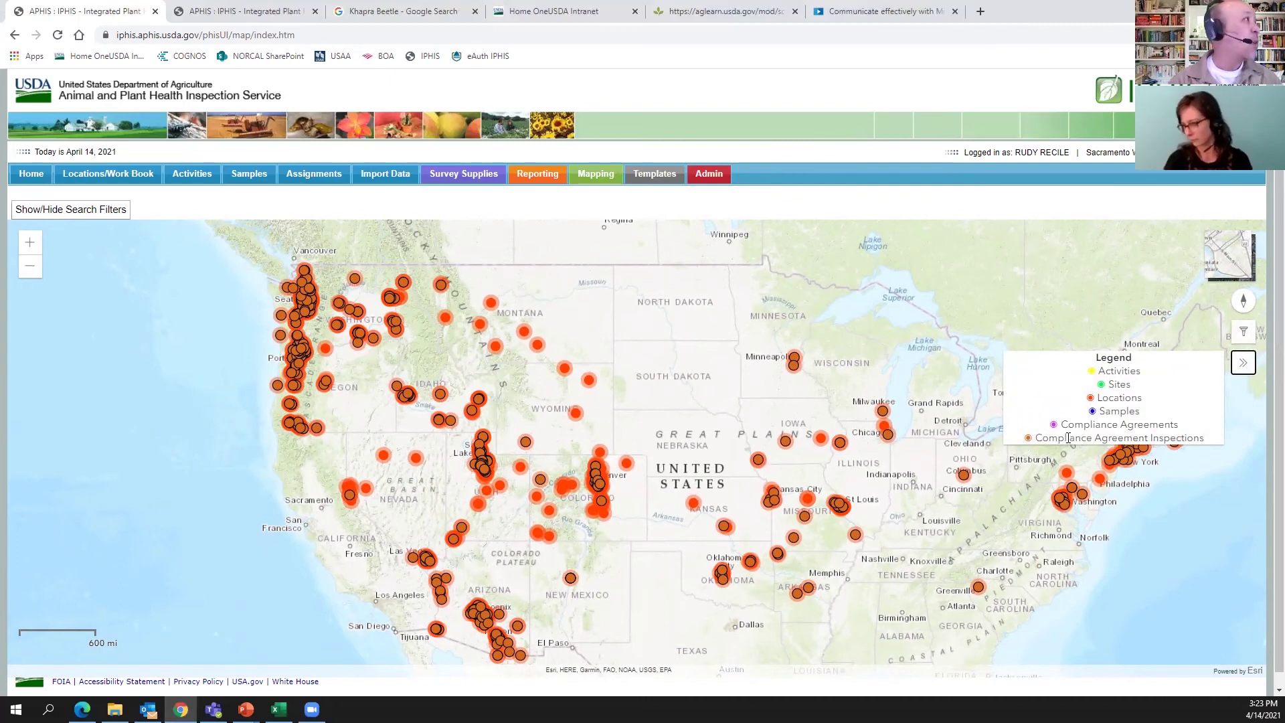
Show all filters of the compliance agreement search, limit it to the Hines Receivers workbook, and run the search.
{"action": "left_click", "coordinate": [115, 213]}
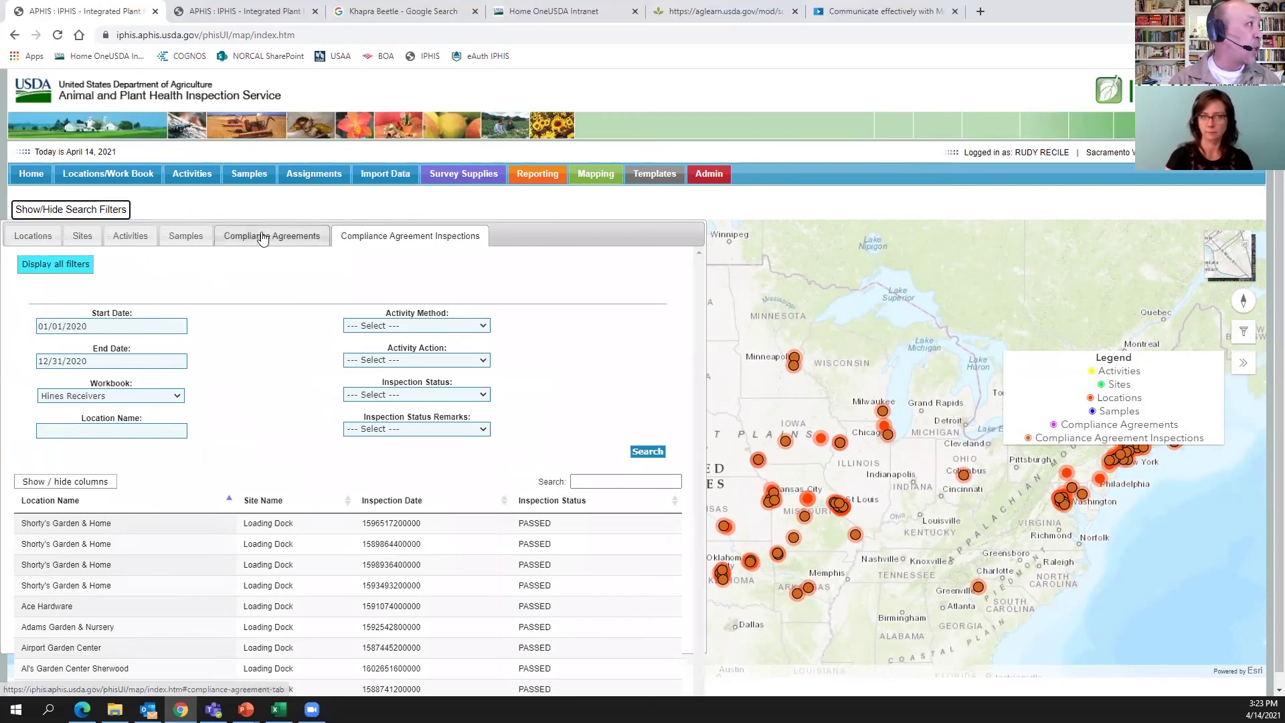
{"action": "left_click", "coordinate": [262, 239]}
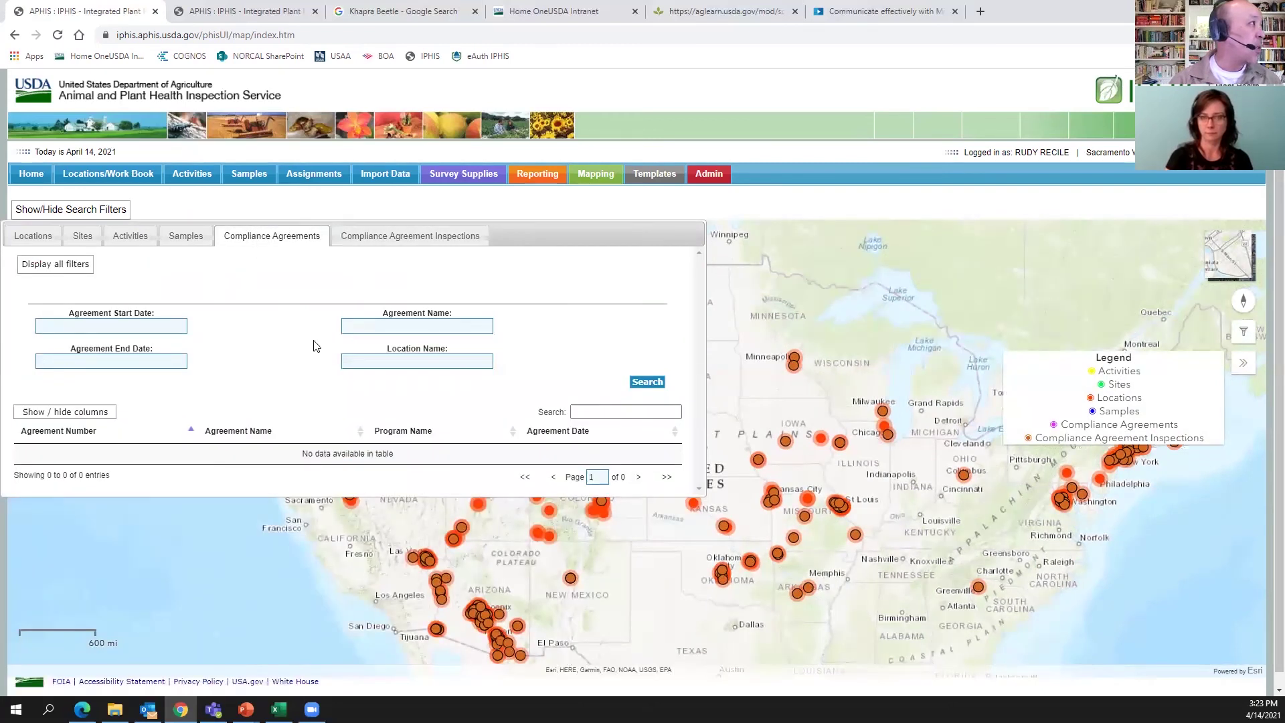
{"action": "left_click", "coordinate": [70, 268]}
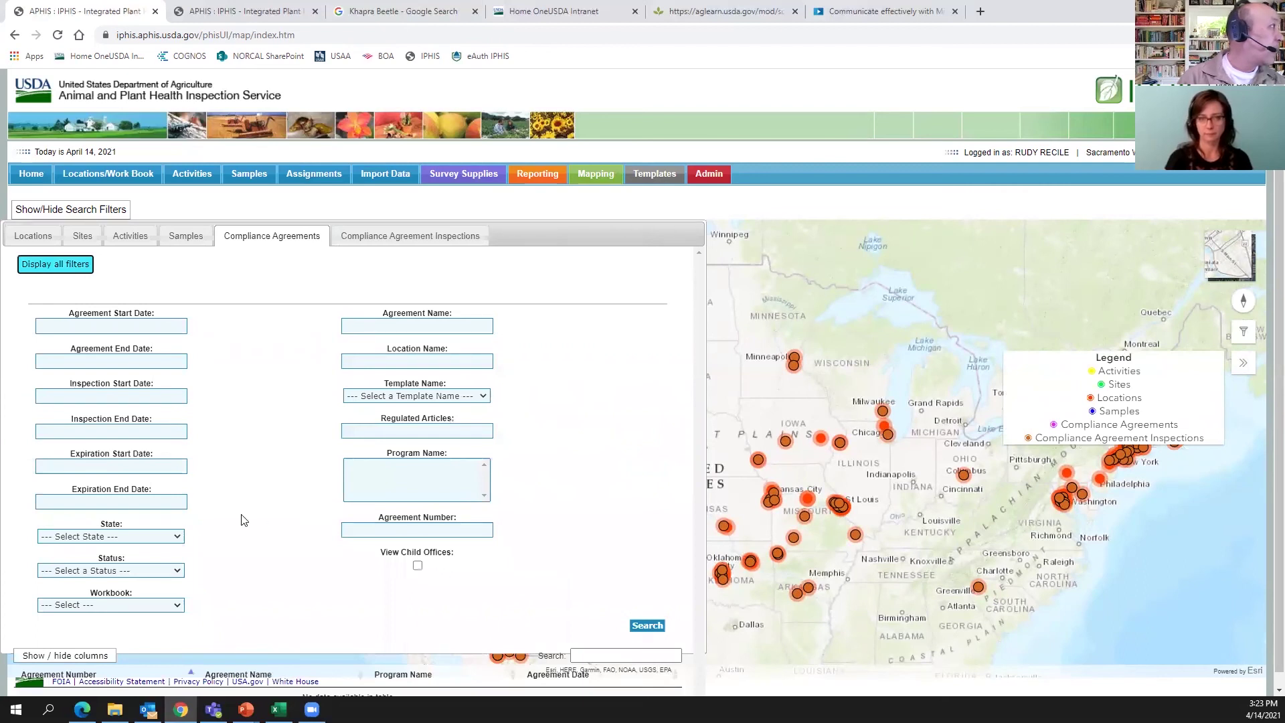
{"action": "left_click", "coordinate": [176, 606]}
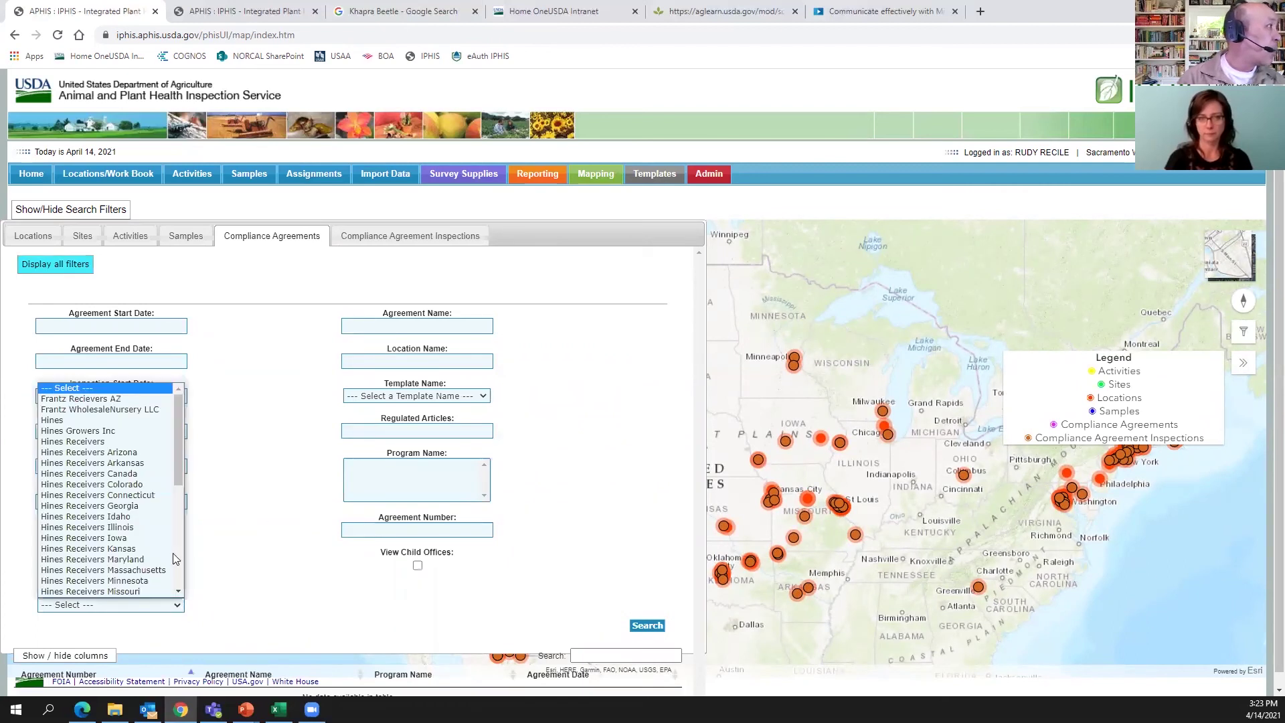
{"action": "left_click", "coordinate": [125, 441]}
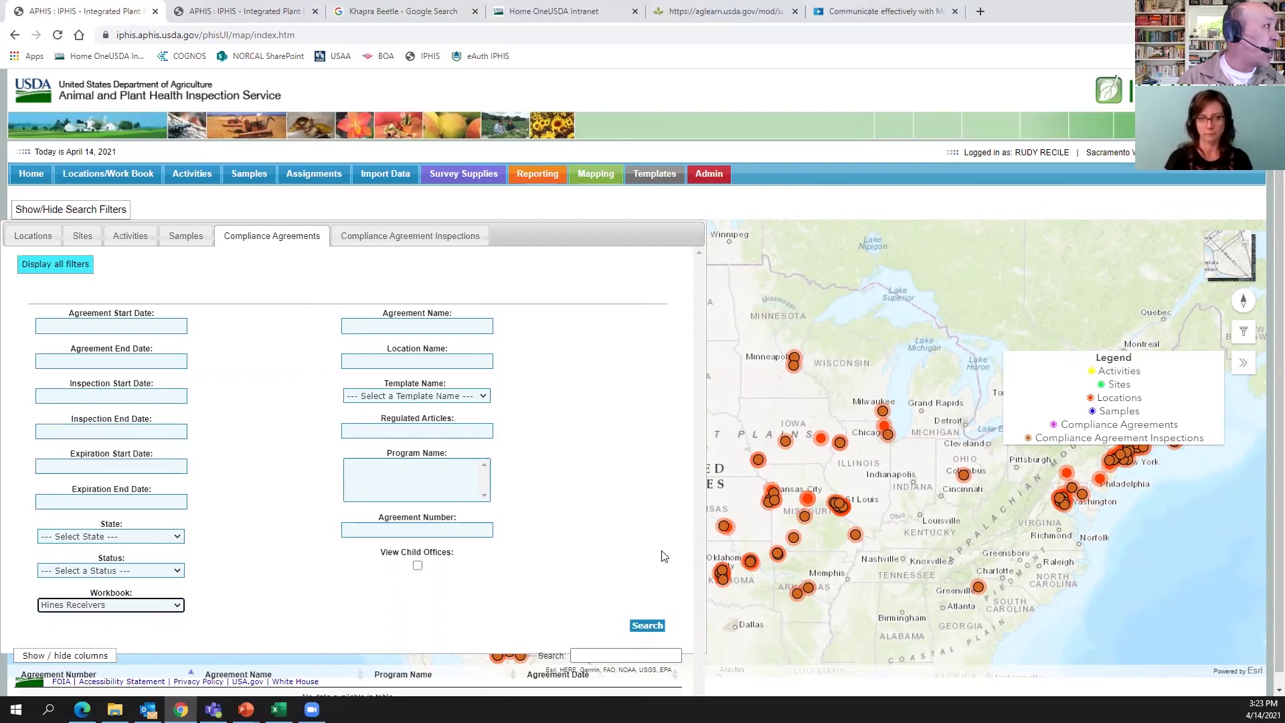
{"action": "left_click", "coordinate": [647, 626]}
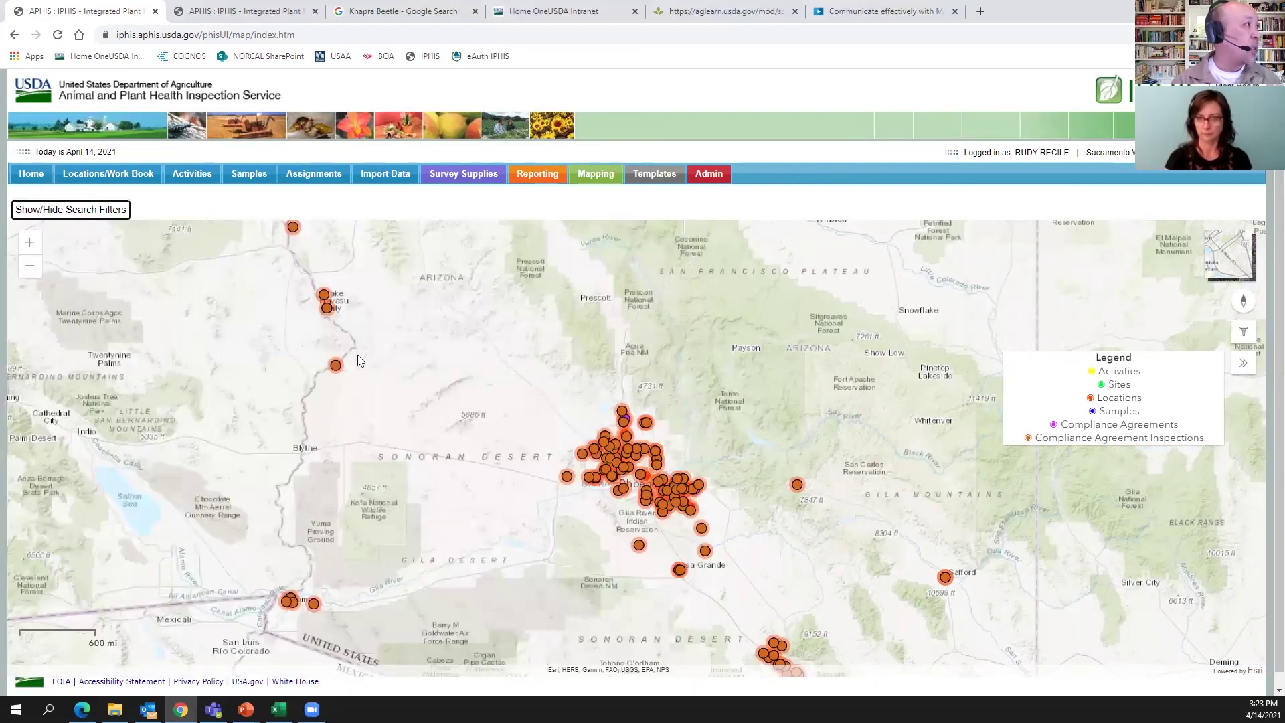
Compare how the compliance agreements, inspections and locations are spread across the United States against the legend.
{"action": "left_click", "coordinate": [31, 271]}
{"action": "left_click", "coordinate": [31, 272]}
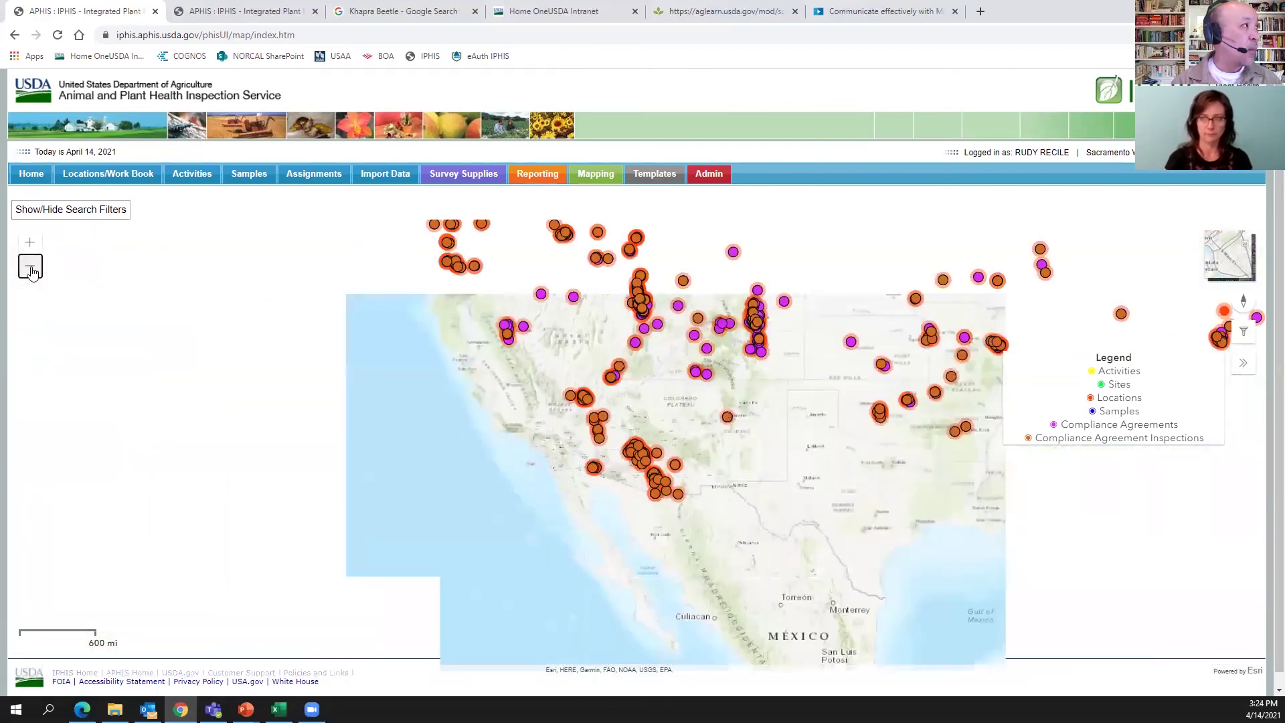
{"action": "left_click_drag", "start_coordinate": [377, 545], "coordinate": [287, 534]}
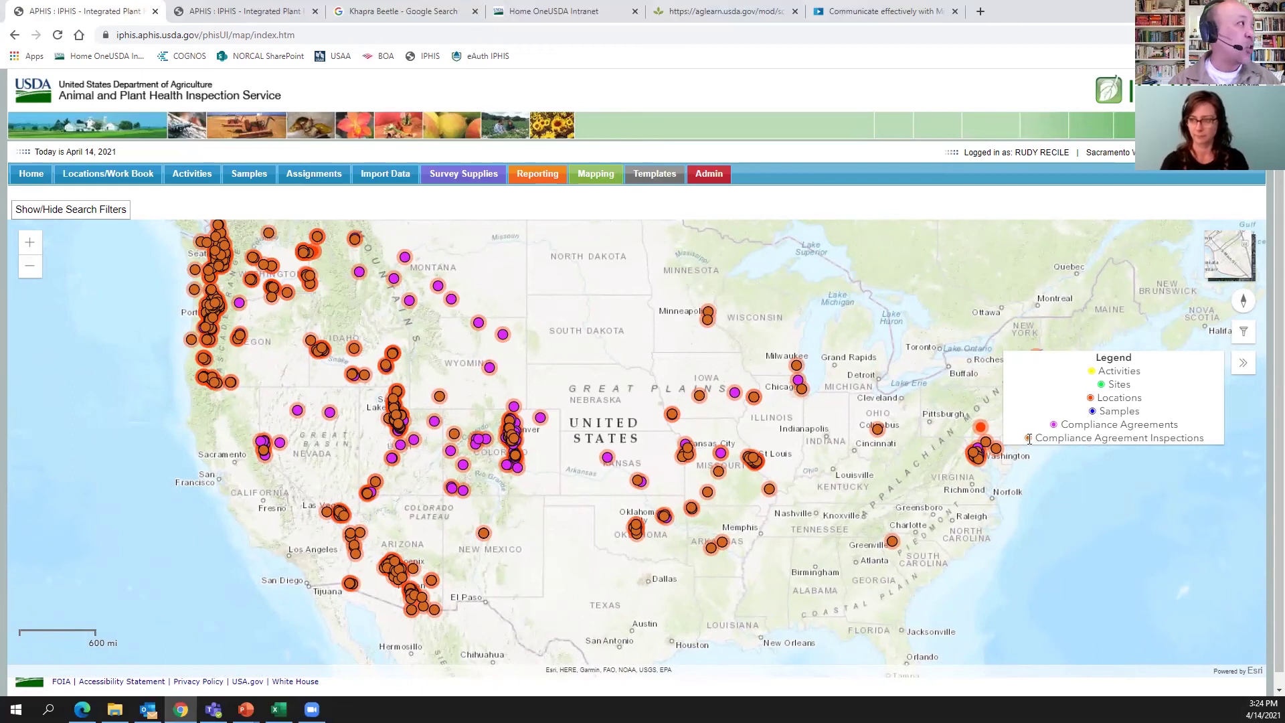
{"action": "left_click", "coordinate": [28, 270]}
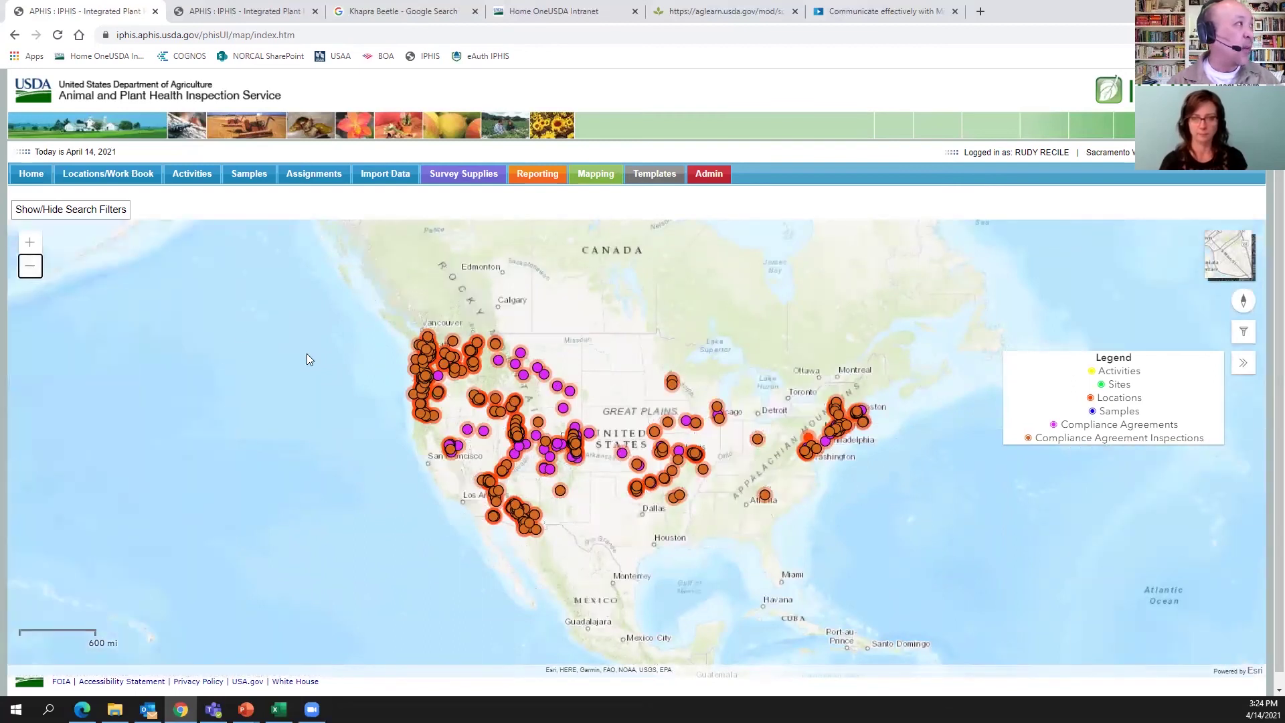
{"action": "left_click", "coordinate": [30, 242]}
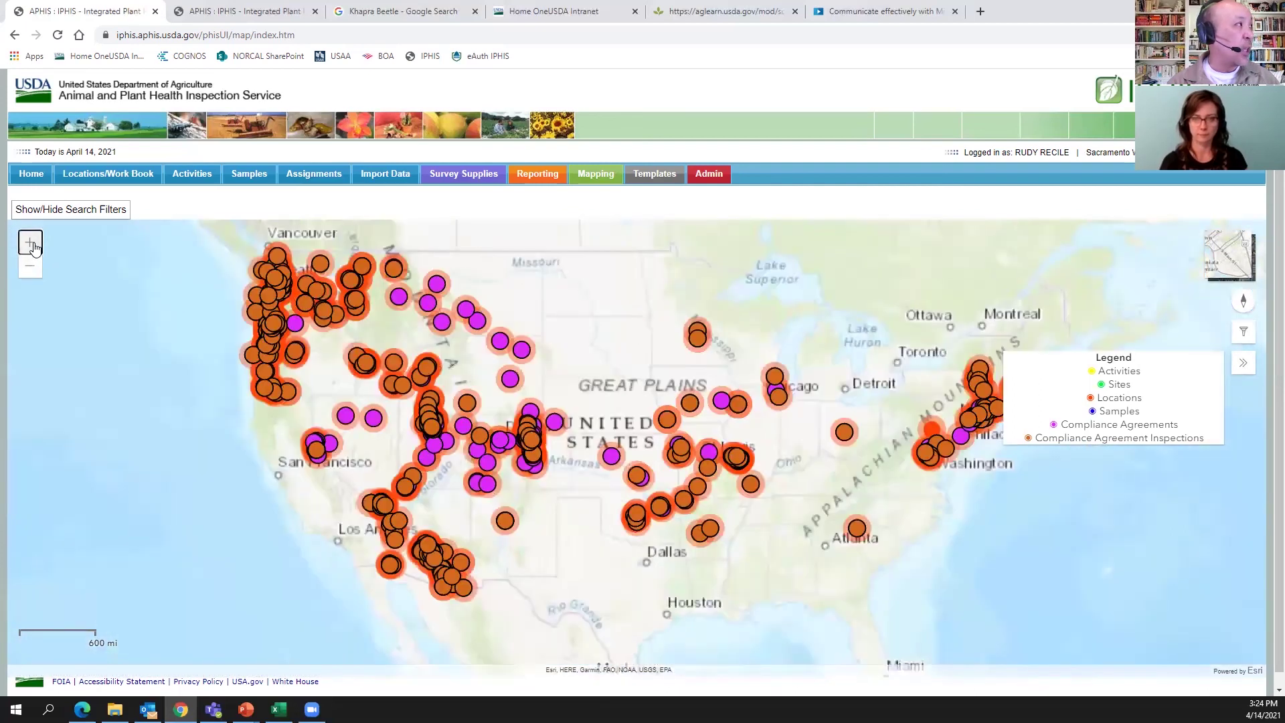